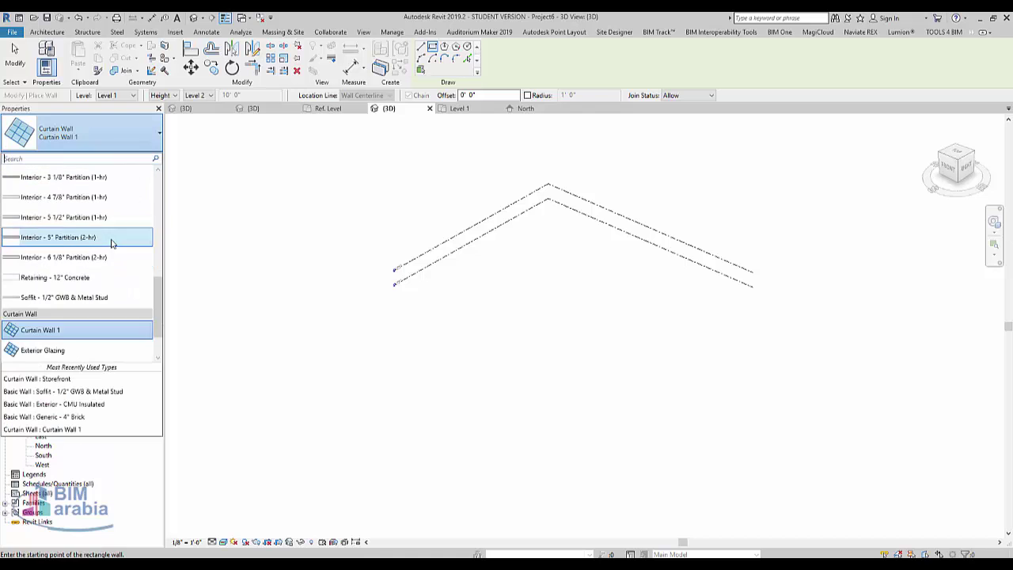
- Draw a rectangular enclosure of Retaining - 12" Concrete walls on Level 1, about 60' by 56'
left_click(114, 277)
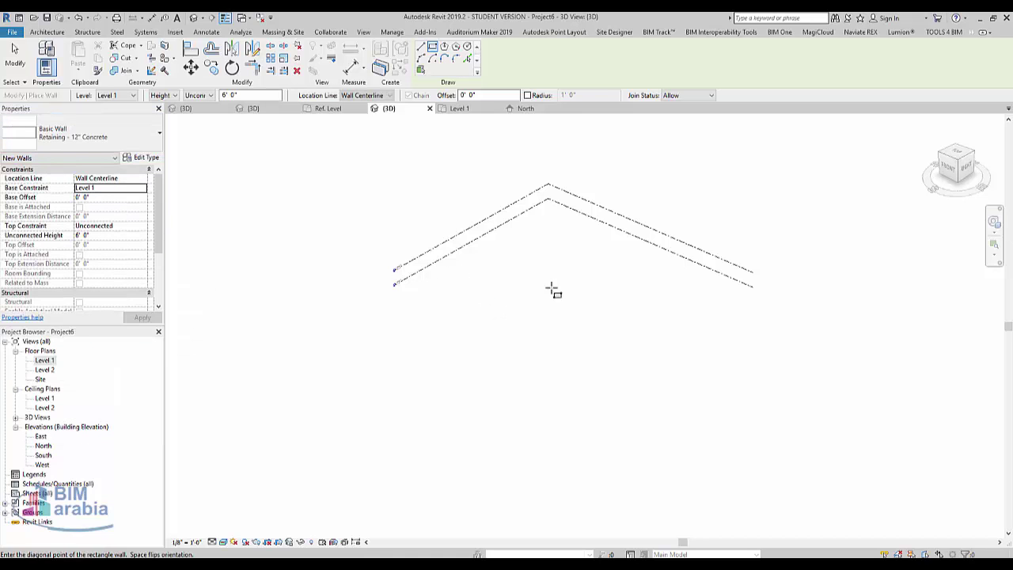
left_click(641, 293)
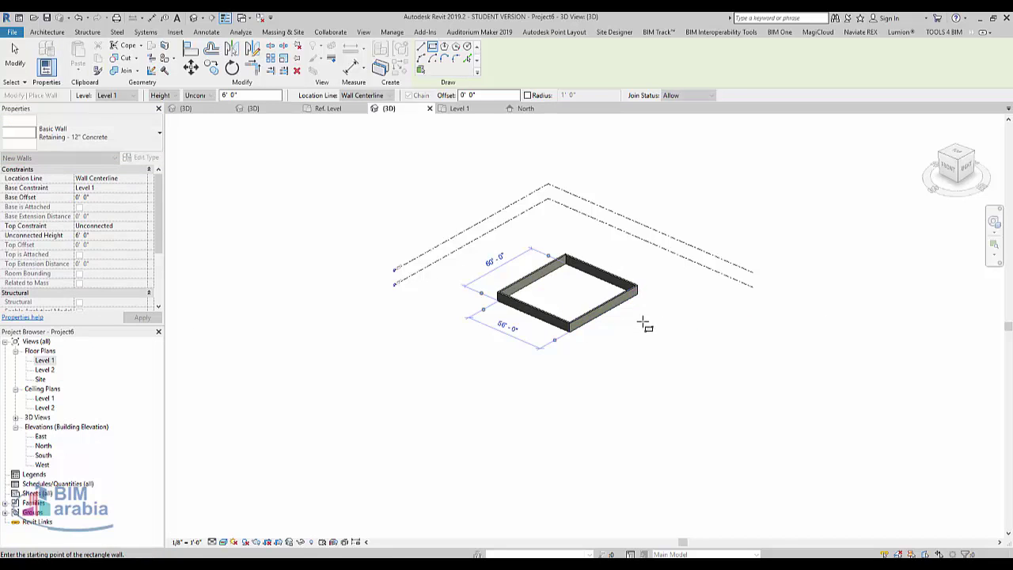
key("Escape")
- From the top view, place a Storefront curtain wall about 46' long inside the front concrete wall, stopping short of both corners
left_click(953, 156)
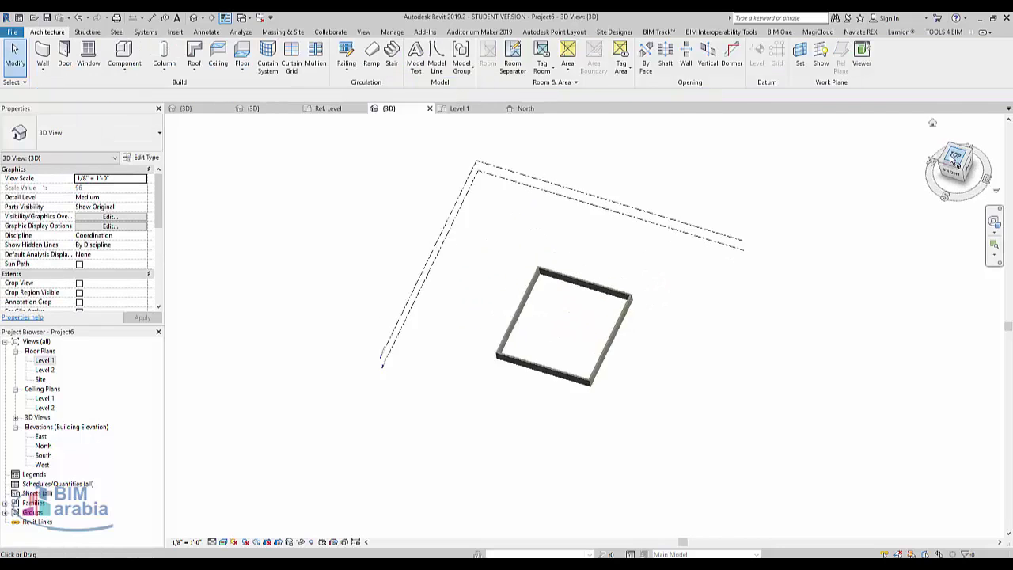
left_click(956, 158)
scroll(563, 403, "up", 5)
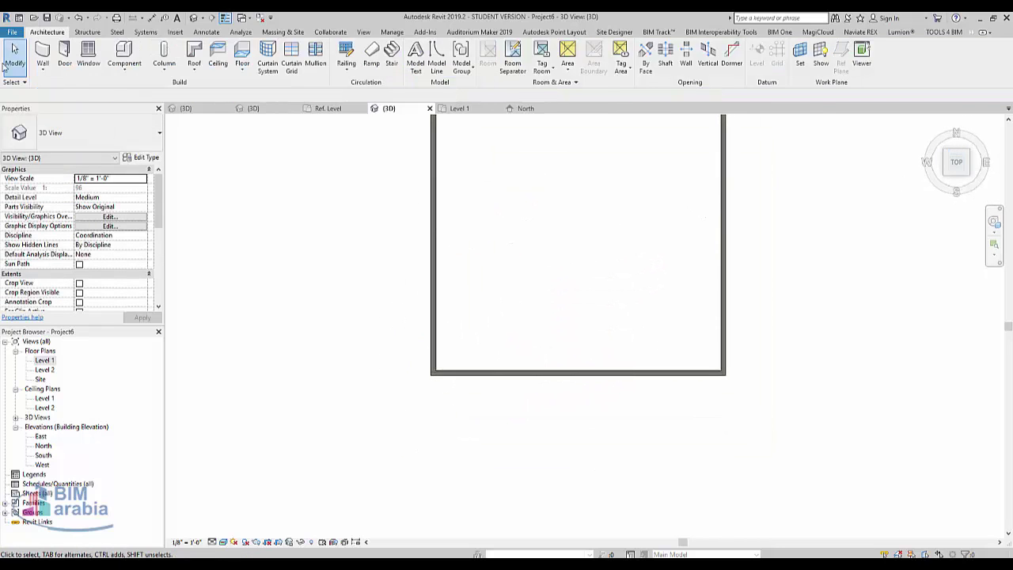
left_click(48, 73)
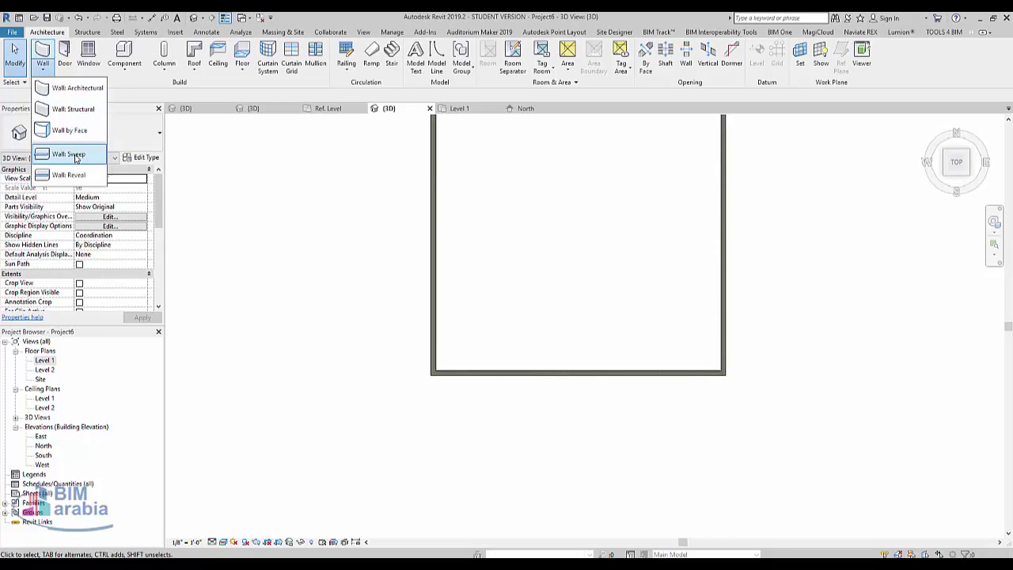
left_click(85, 91)
left_click(130, 136)
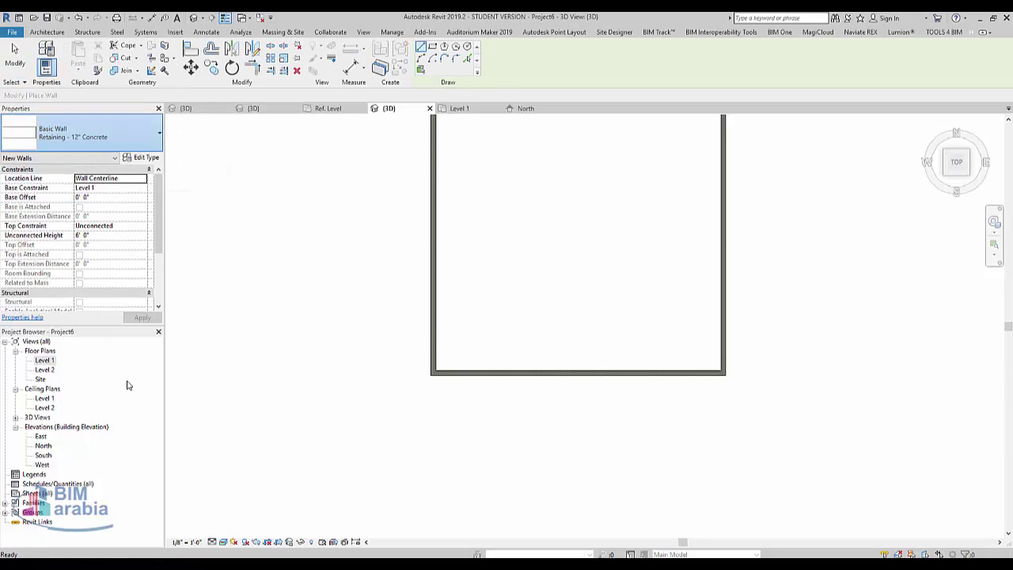
left_click(88, 313)
scroll(456, 383, "up", 3)
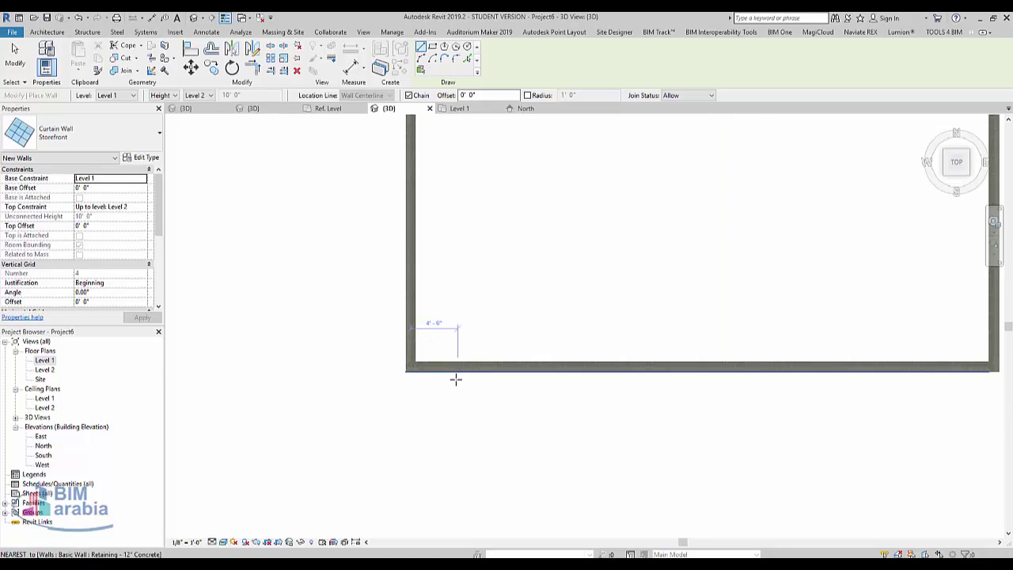
left_click(440, 368)
scroll(298, 350, "down", 3)
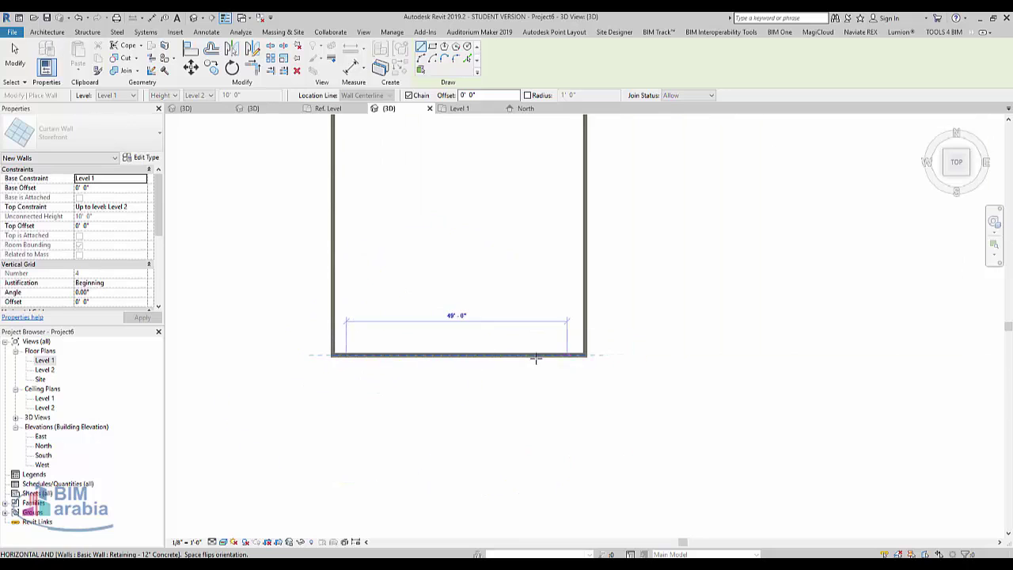
scroll(552, 358, "up", 2)
left_click(549, 357)
key("Escape")
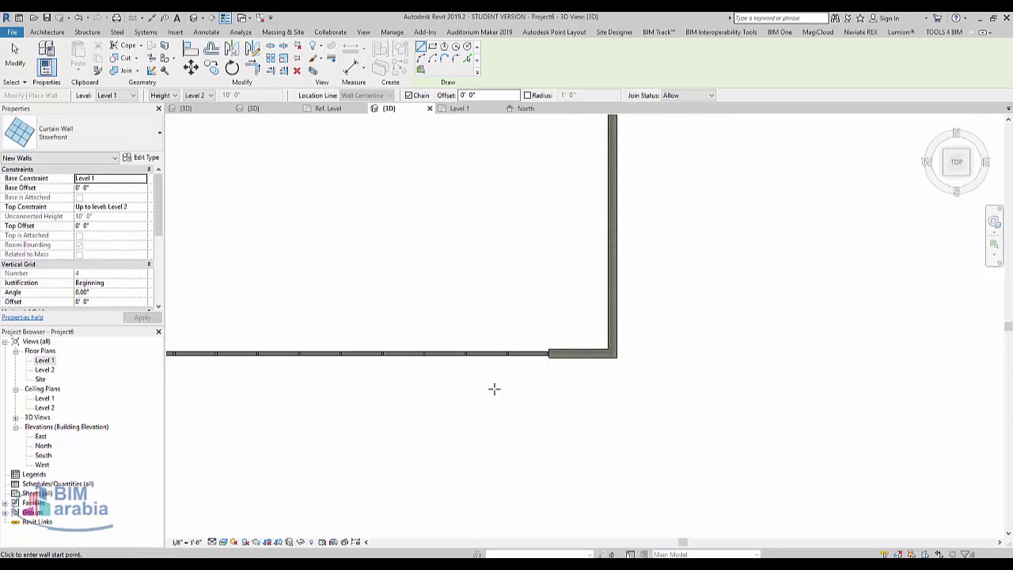
- Change the storefront's type to Curtain Wall 1 and delete its type-generated gridlines
middle_click_drag(448, 442, 433, 265, "shift")
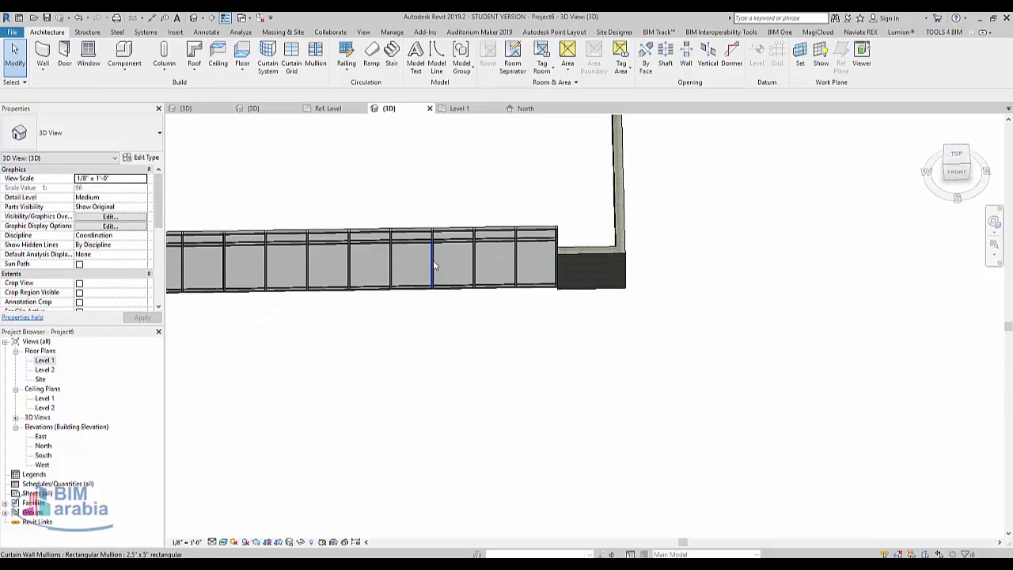
left_click(450, 263)
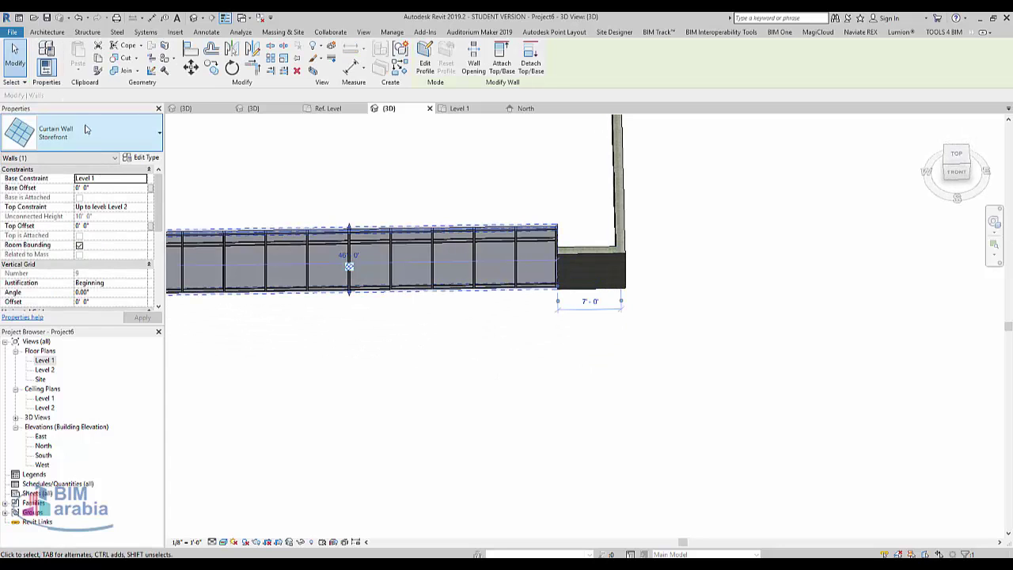
left_click(89, 134)
left_click(76, 273)
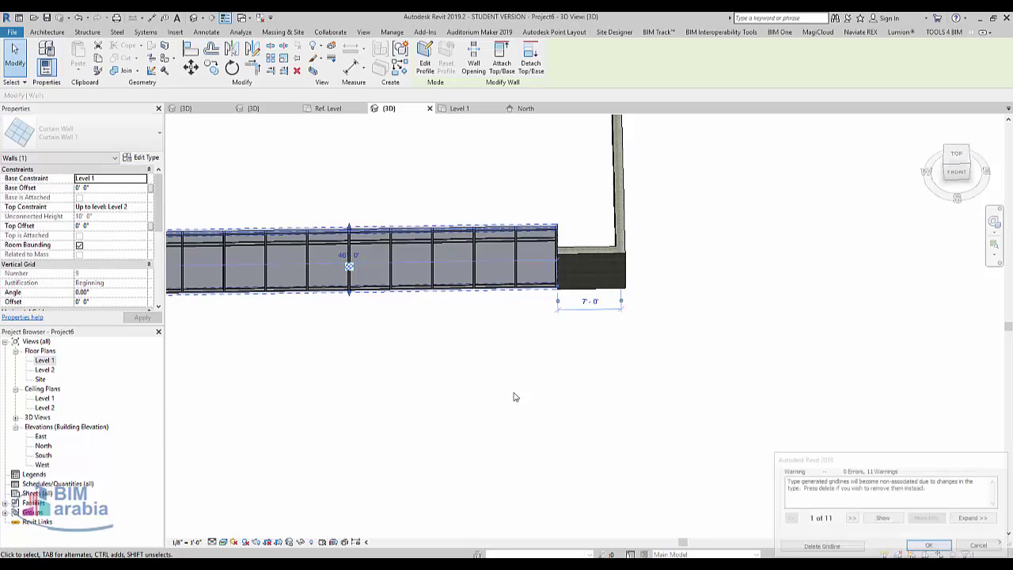
left_click(853, 550)
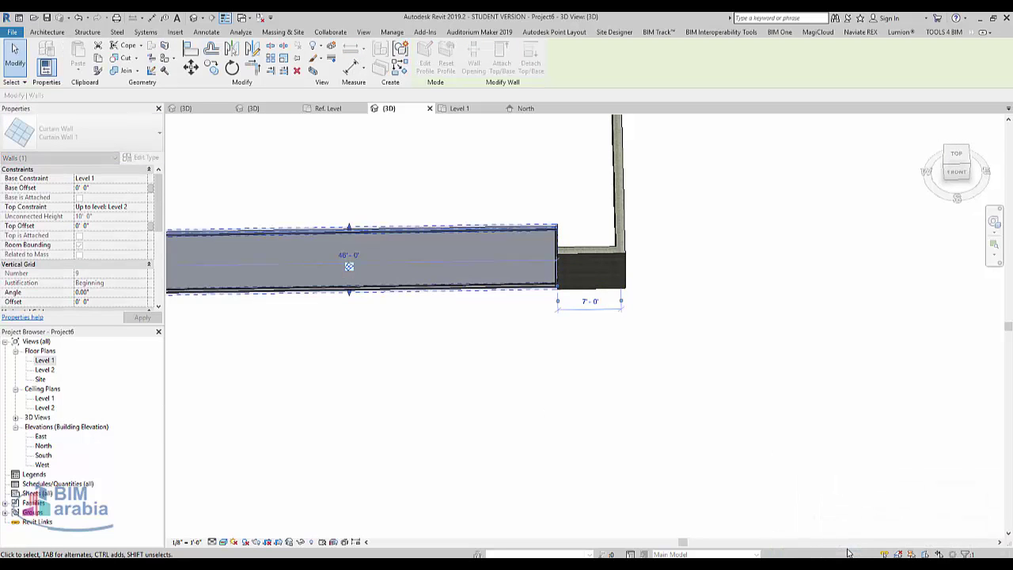
left_click(560, 380)
- Raise the unconnected height of all four concrete walls above 10' so they extend past the curtain wall's top
middle_click_drag(489, 399, 787, 449)
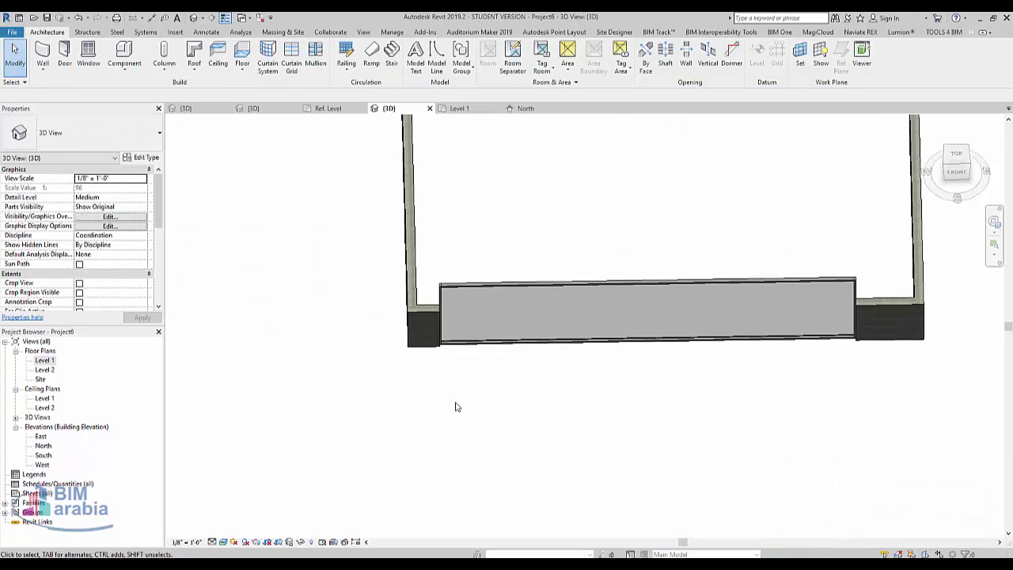
left_click(420, 328)
scroll(417, 378, "down", 3)
left_click(413, 291, "ctrl")
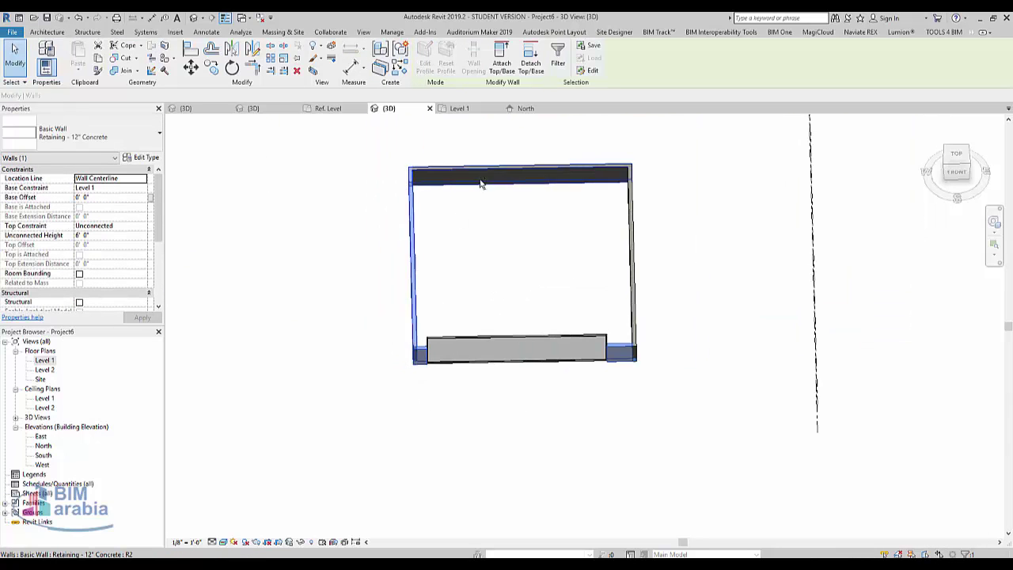
left_click(481, 181, "ctrl")
left_click(636, 242, "ctrl")
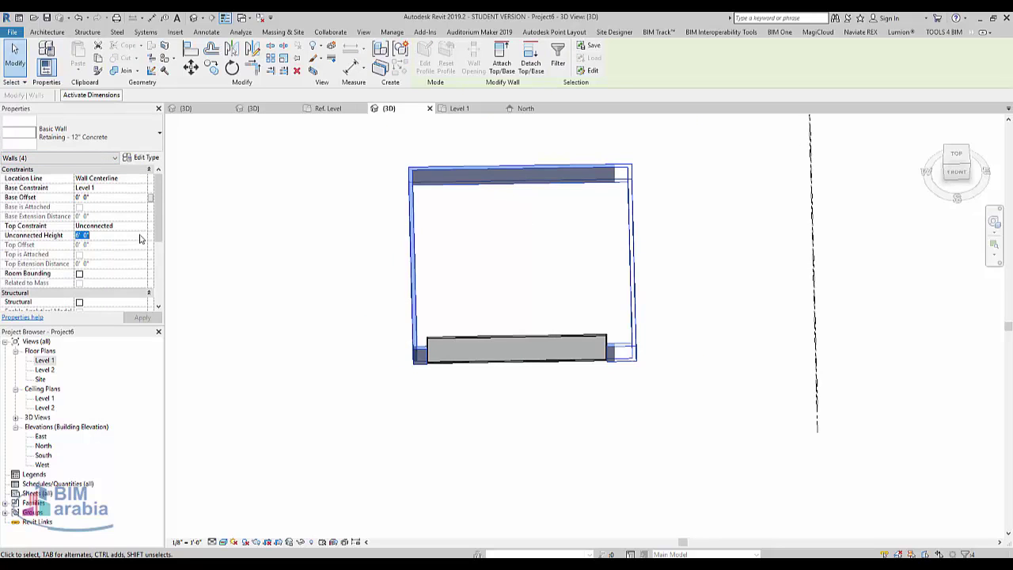
key("Return")
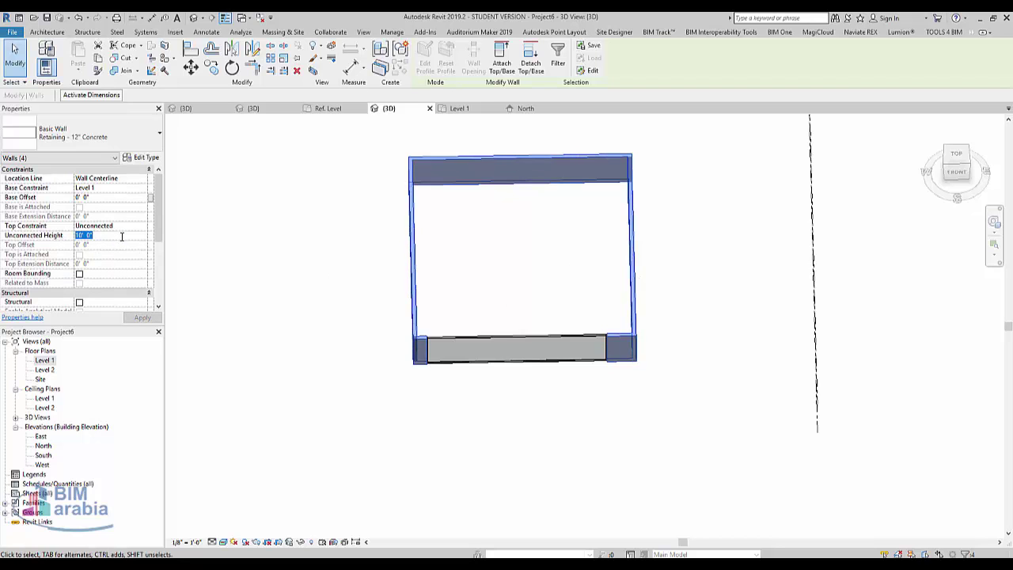
key("Return")
left_click(733, 349)
- In the front view, stretch the curtain wall's top and both ends outward to about 53' wide and 11' high
scroll(490, 385, "up", 2)
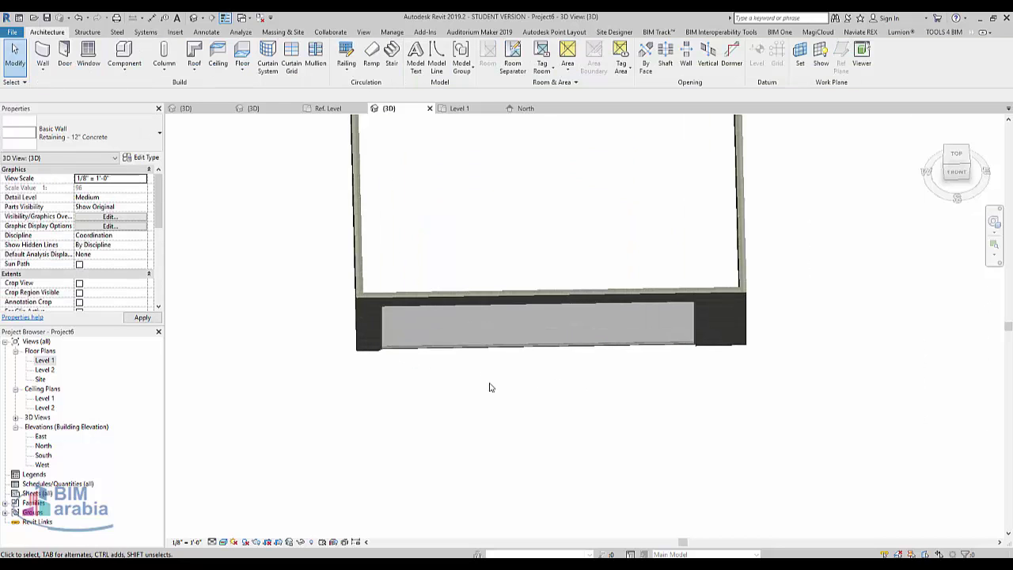
left_click(522, 323)
middle_click_drag(717, 448, 669, 289, "shift")
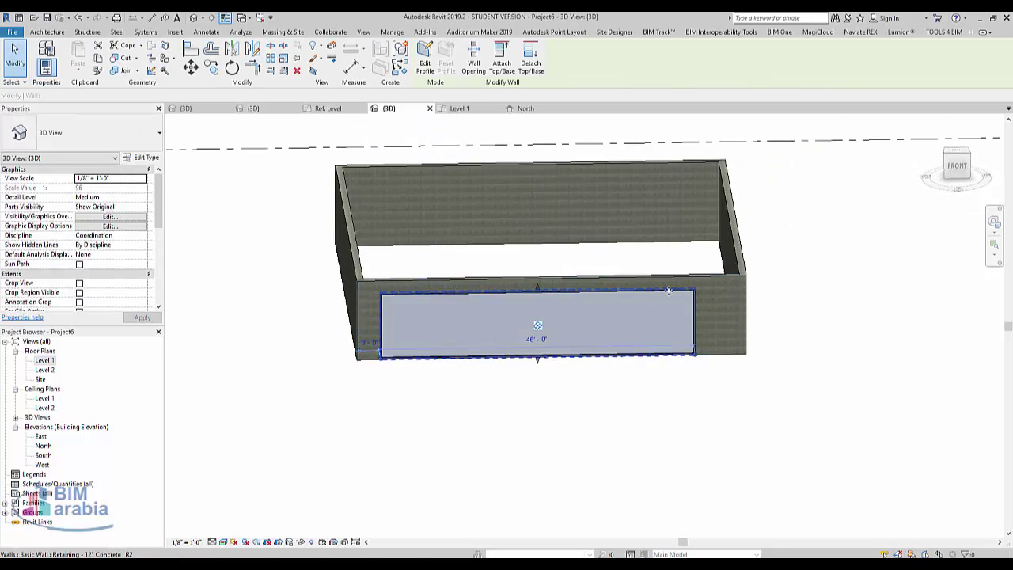
left_click(958, 168)
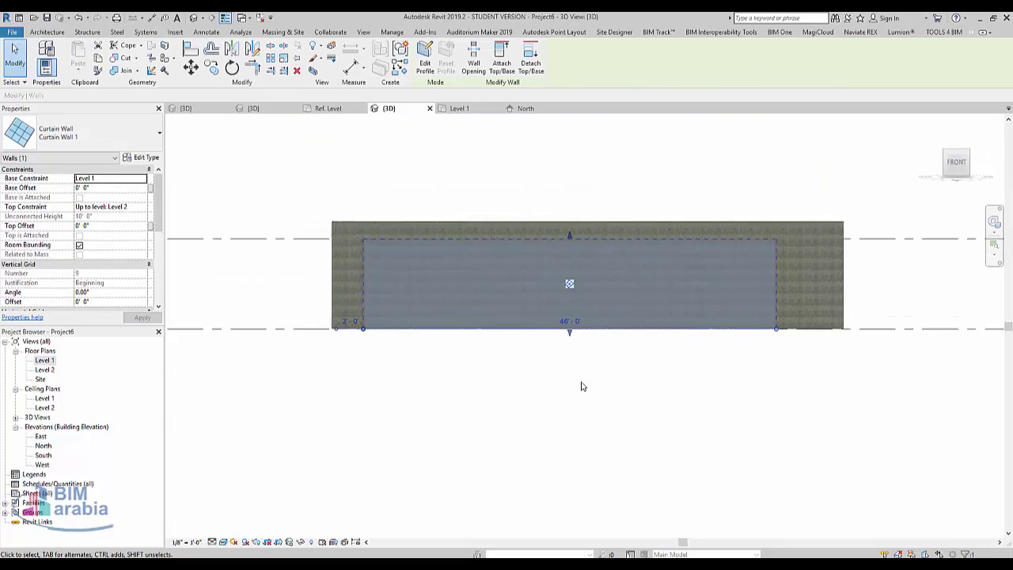
scroll(588, 387, "up", 1)
left_click_drag(586, 245, 591, 238)
left_click_drag(860, 301, 925, 297)
mouse_move(308, 301)
left_mouse_down()
mouse_move(283, 300)
mouse_move(294, 301)
left_mouse_up()
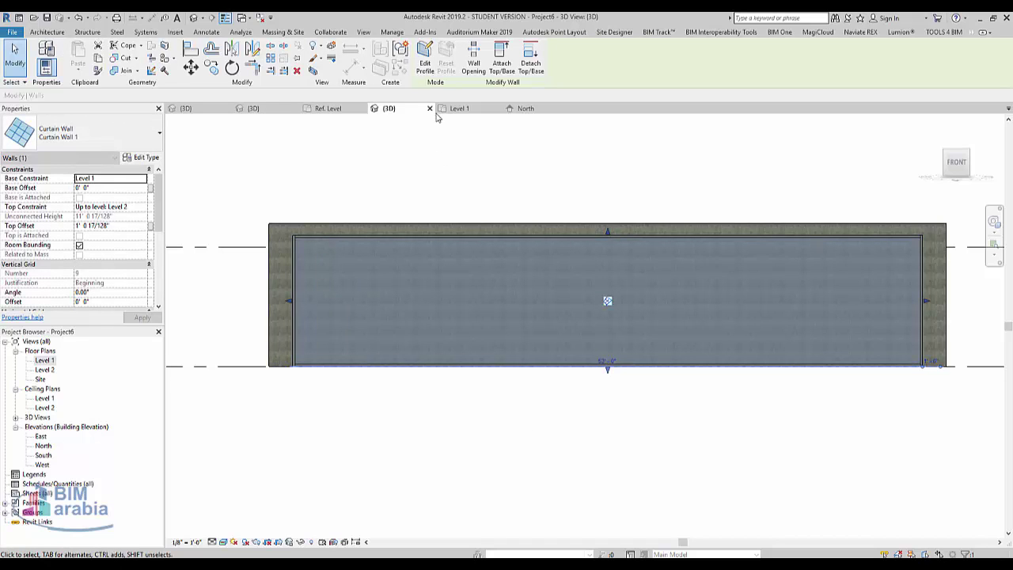
- Edit the curtain wall's profile and sketch a curved spline from its top edge to its bottom edge near the left end
left_click(422, 63)
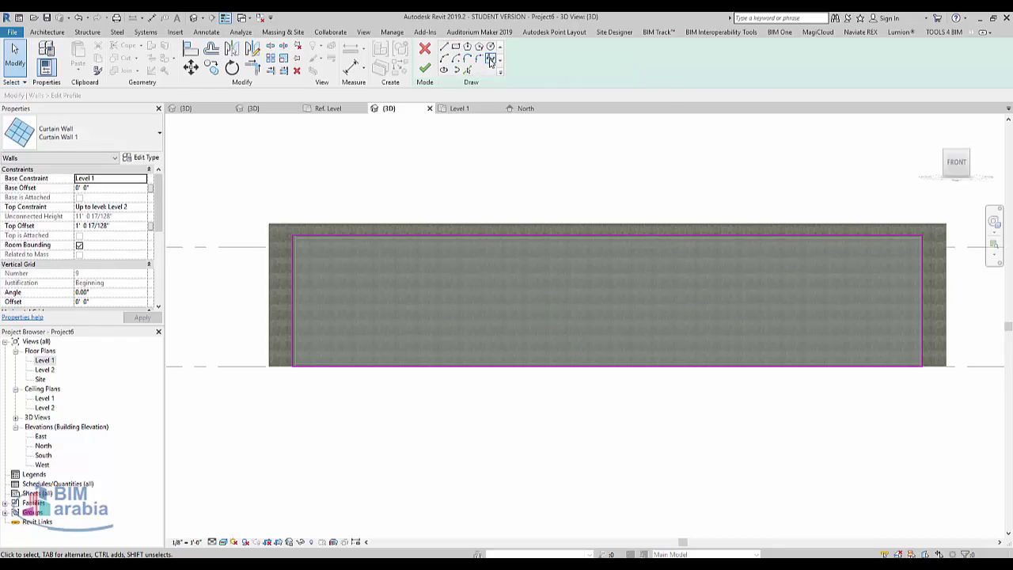
left_click(491, 61)
left_click(364, 236)
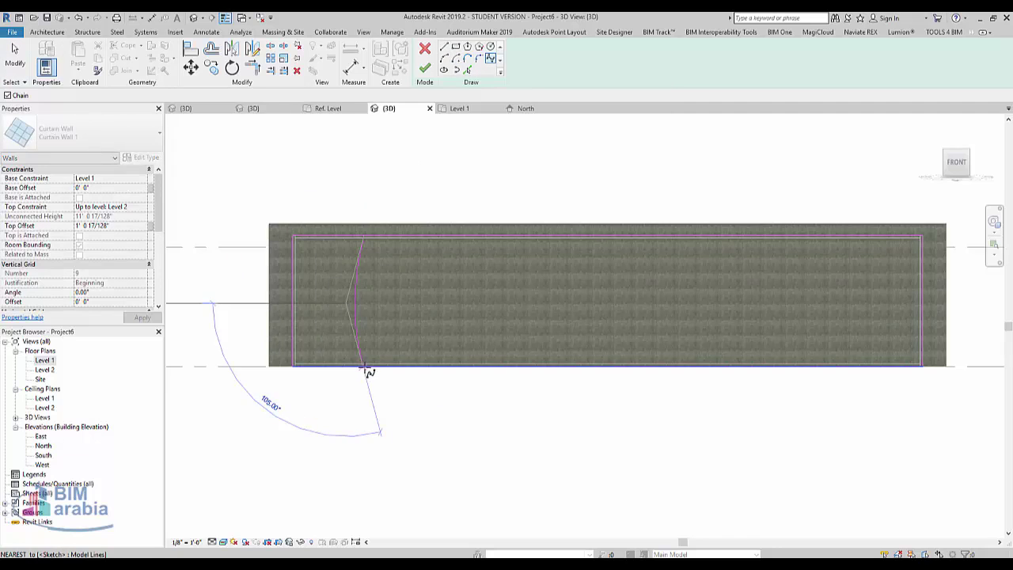
scroll(369, 369, "up", 3)
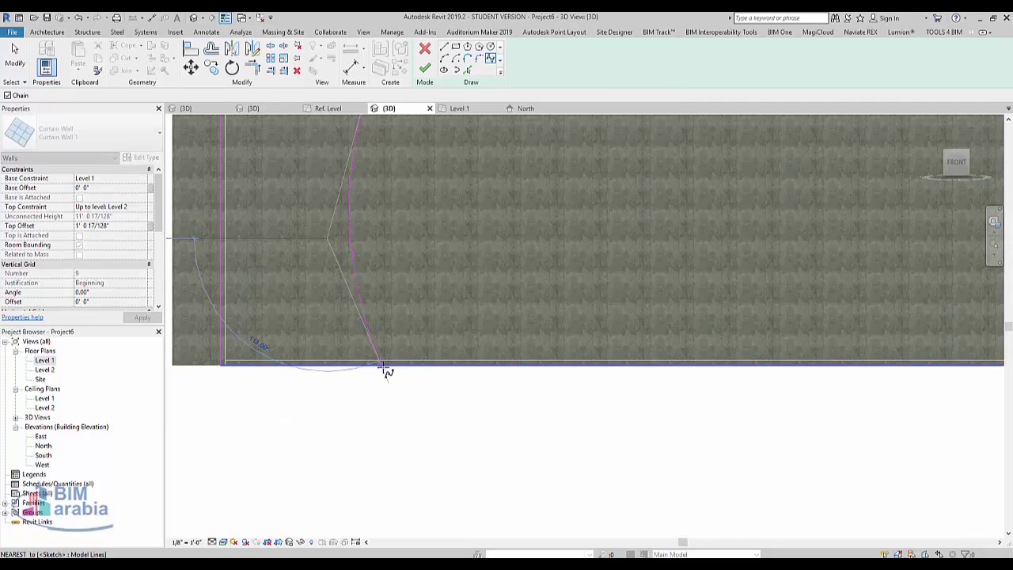
left_click(383, 367)
key("Escape")
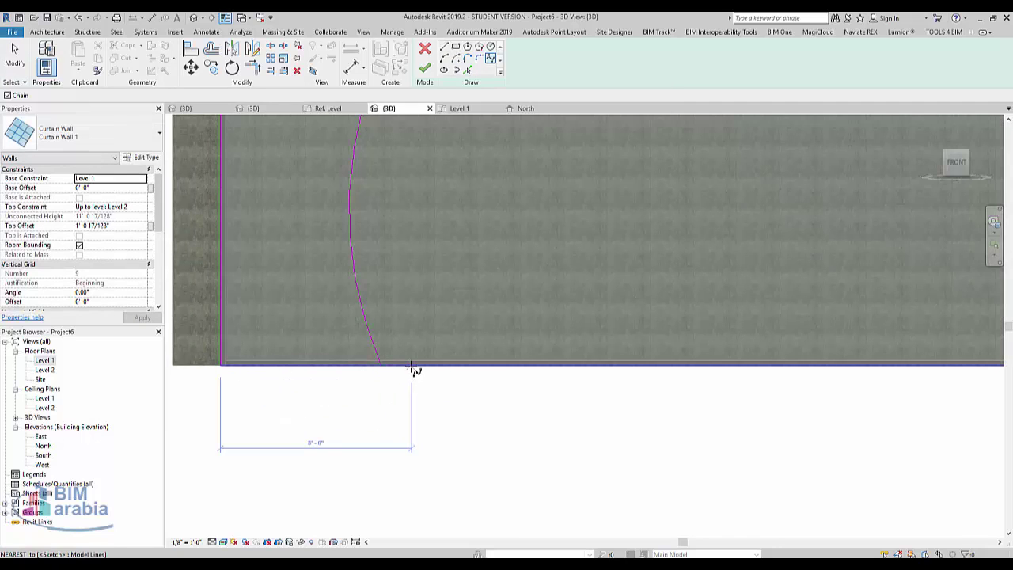
- Sketch a second spline just right of the first, from the bottom edge up to the top edge, forming a narrow curved band
left_click(404, 369)
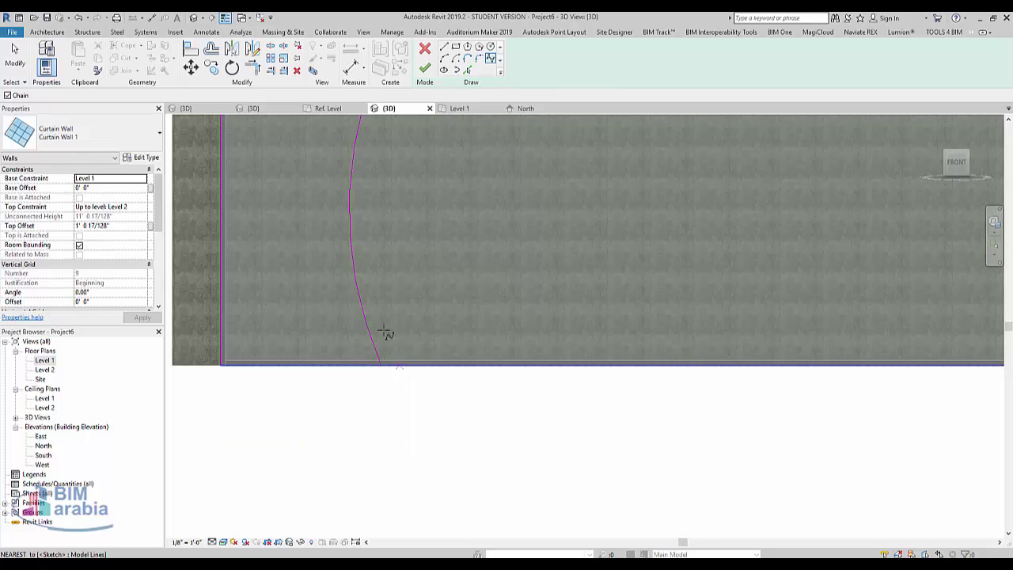
left_click(371, 179)
middle_click_drag(389, 153, 398, 319)
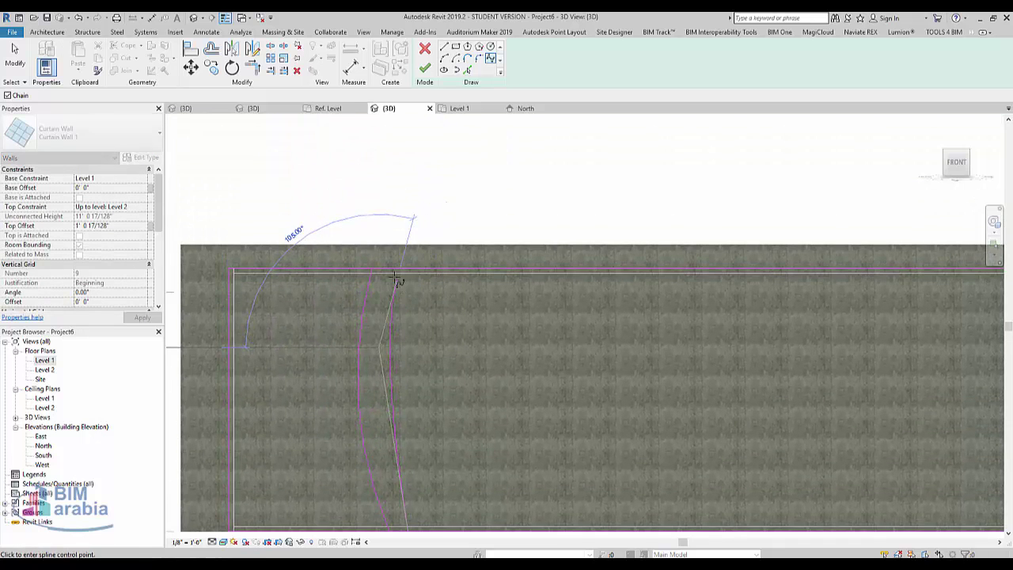
left_click(393, 274)
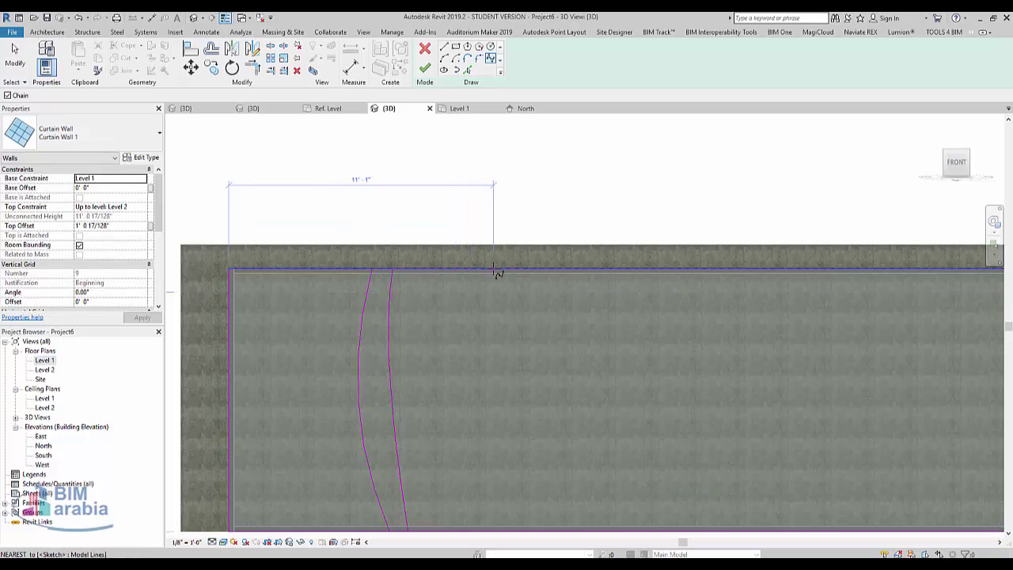
- Sketch a third curved spline down to the bottom edge, starting on the top edge about 11' from the profile's left side
left_click(497, 272)
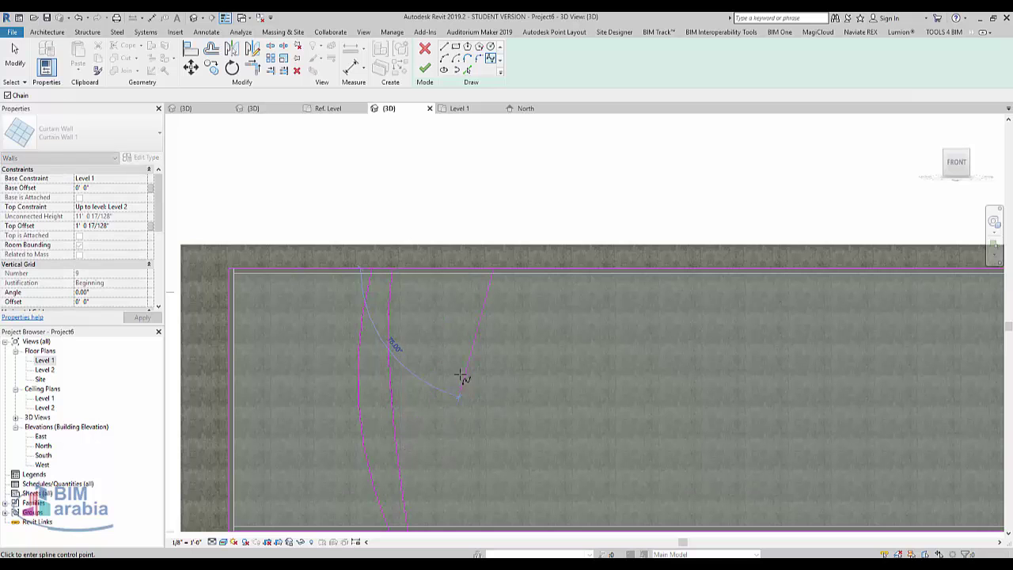
left_click(454, 479)
middle_click_drag(499, 502, 479, 356)
left_click(487, 381)
key("Escape")
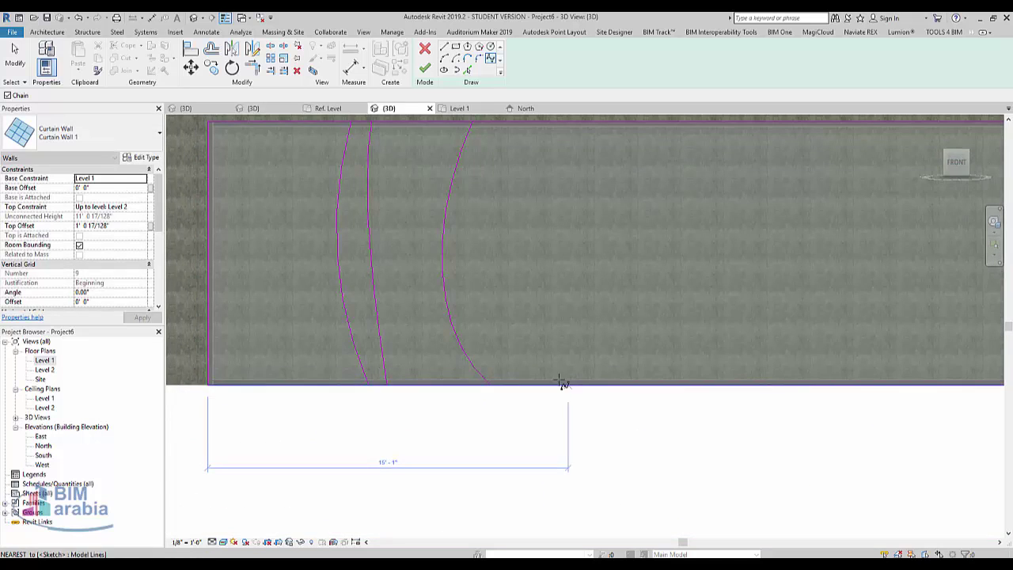
- Sketch a fourth spline from the bottom edge to the top edge, closely following the third on its right side
left_click(507, 385)
left_click(463, 286)
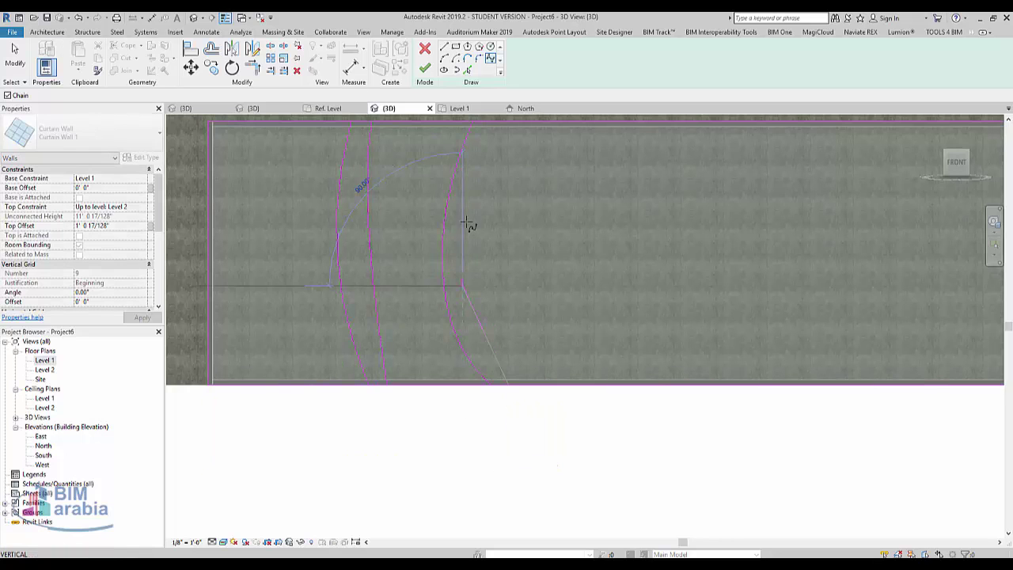
left_click(463, 221)
left_click(490, 125)
key("Escape")
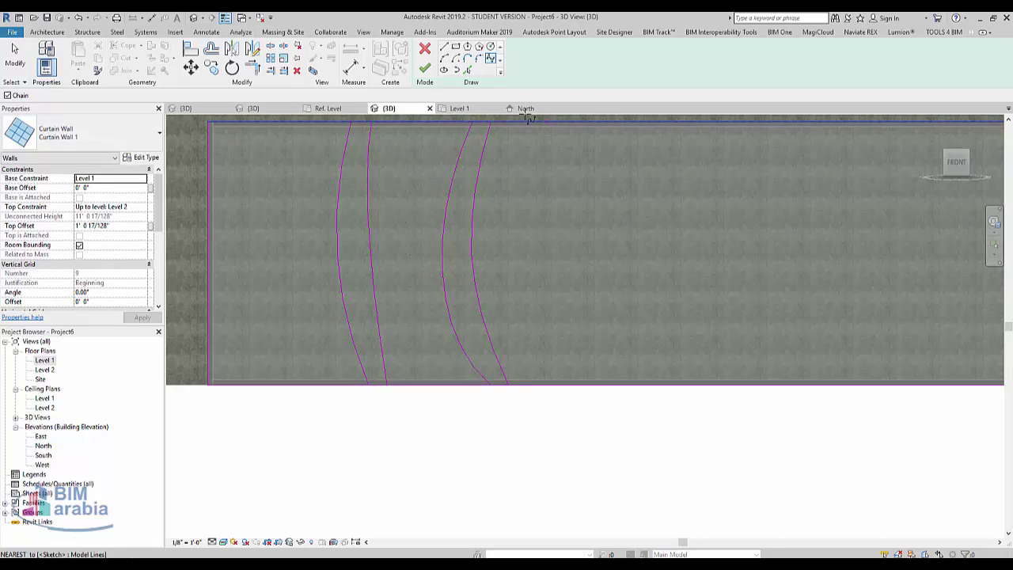
- Sketch an S-shaped spline from the top edge to the bottom edge, to the right of the second curved band
left_click(576, 126)
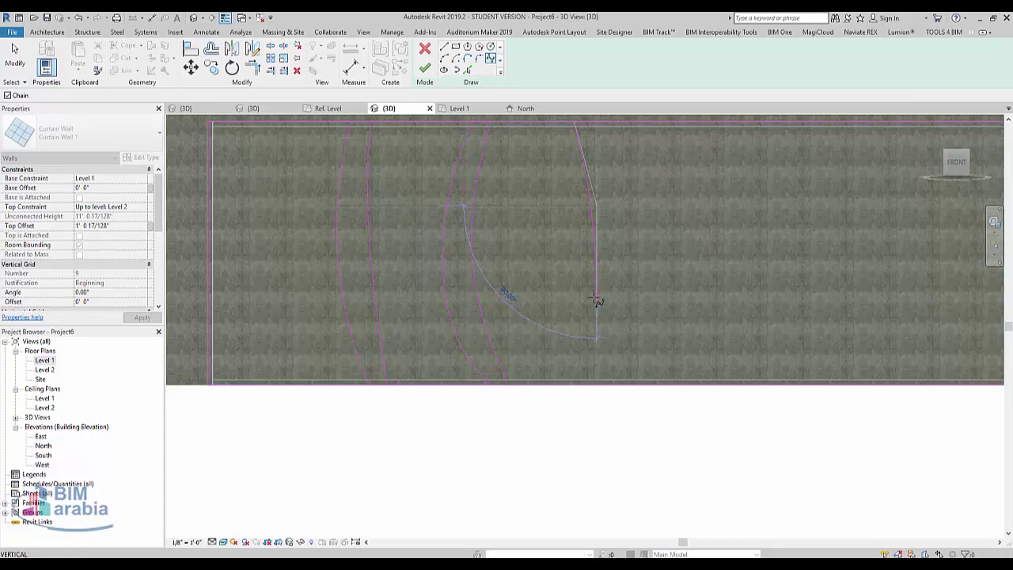
left_click(565, 238)
left_click(548, 302)
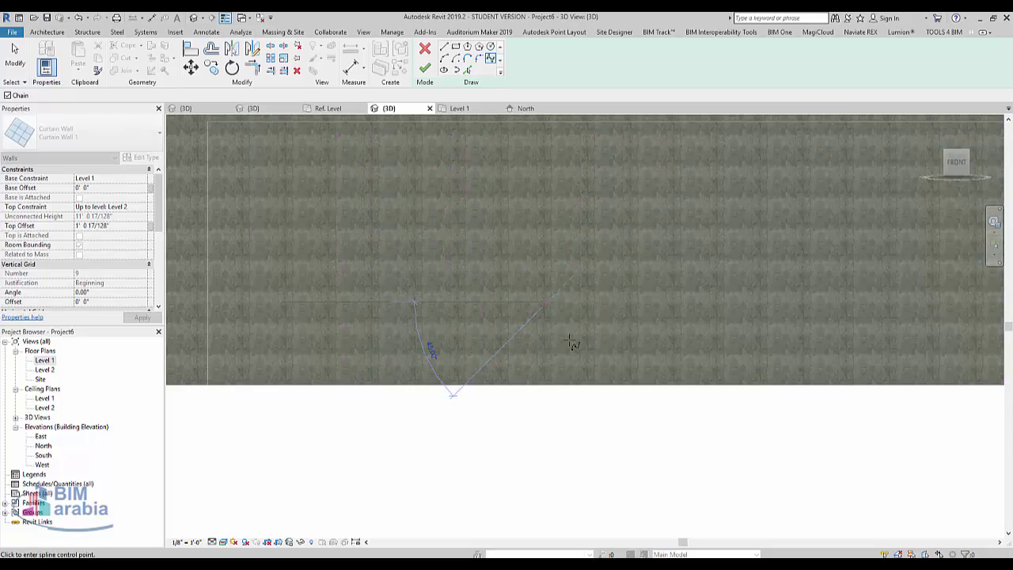
left_click(614, 388)
key("Escape")
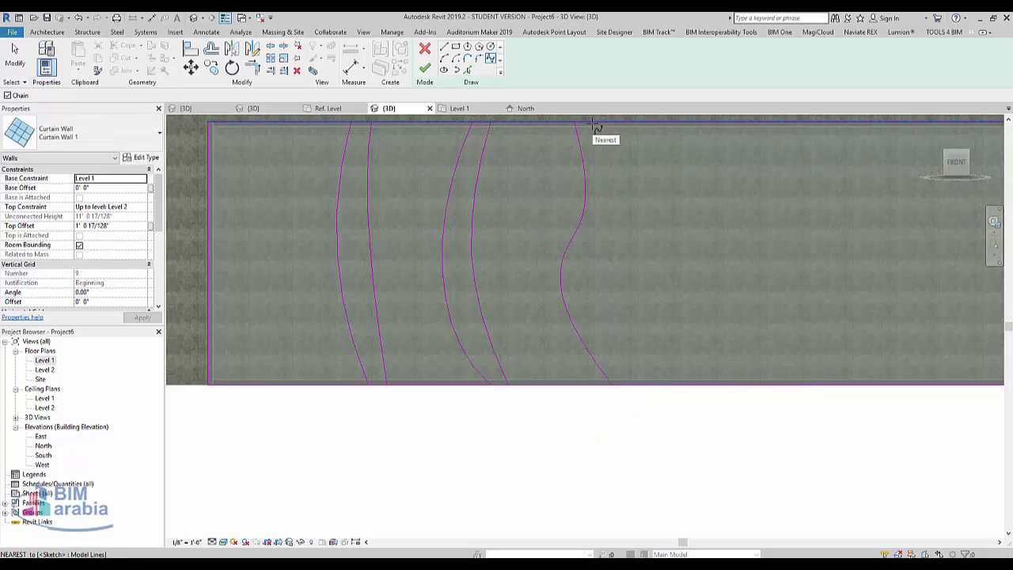
- Copy the S-shaped spline about 8" to the right to form the third curved band
key("Escape")
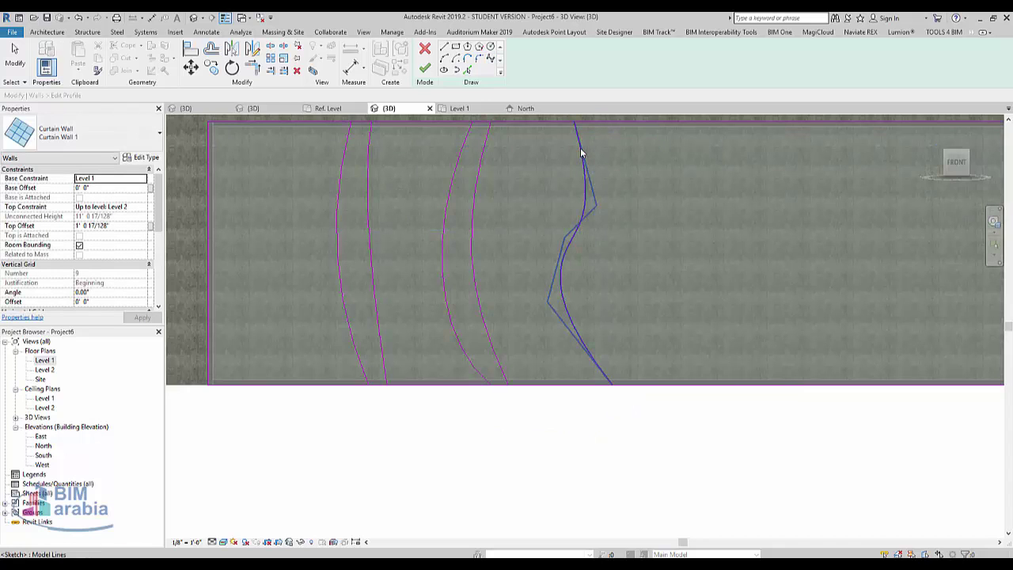
left_click(582, 150)
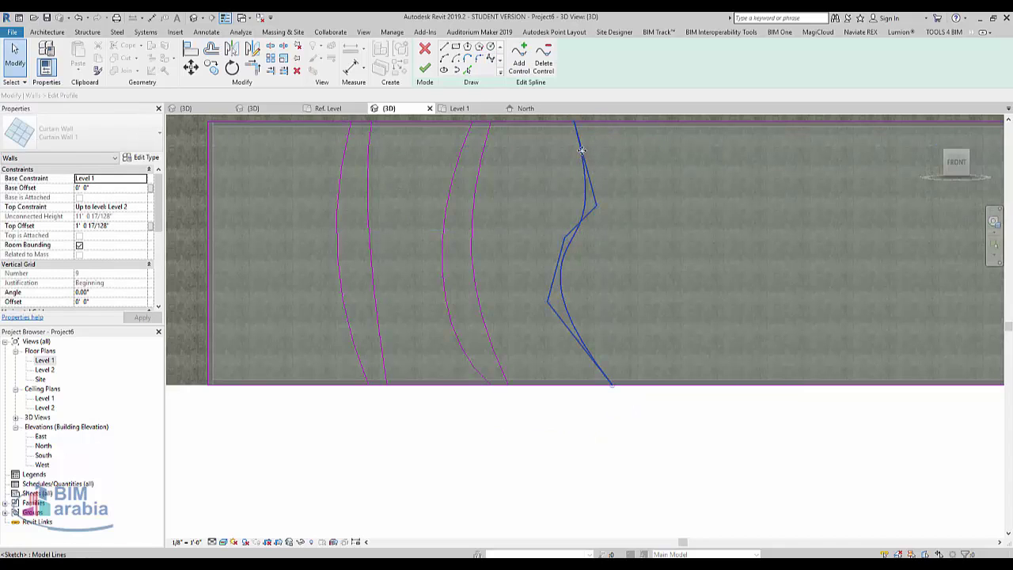
key("c")
key("o")
left_click(600, 246)
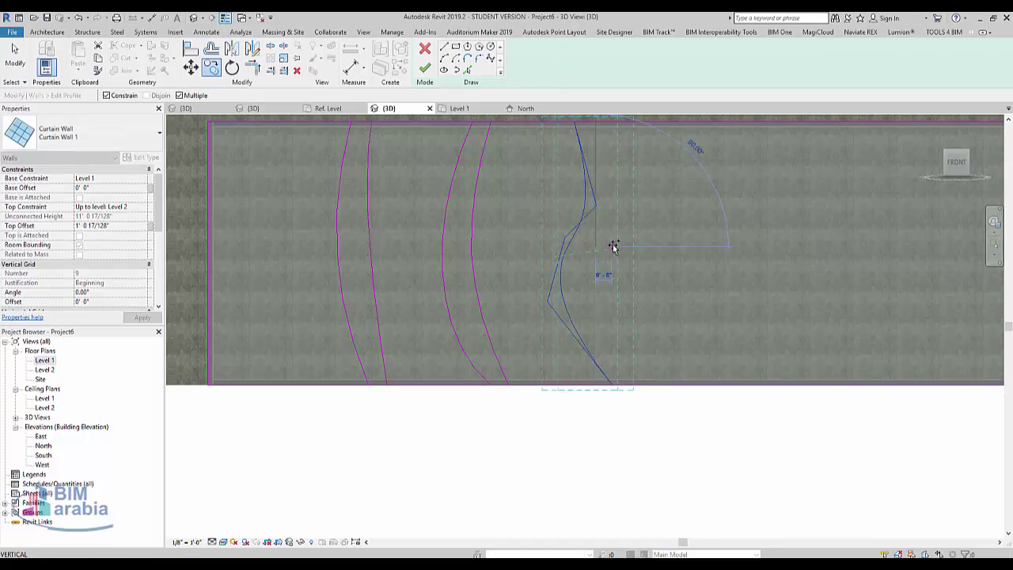
left_click(657, 272)
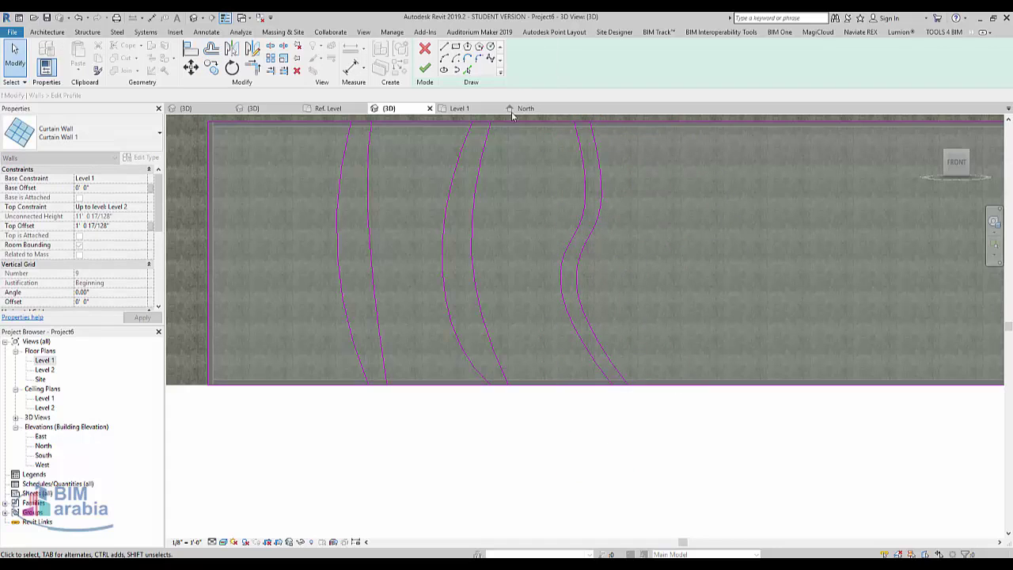
- Sketch a gently waving spline from the top edge to the bottom edge, to the right of the third curved band
left_click(490, 59)
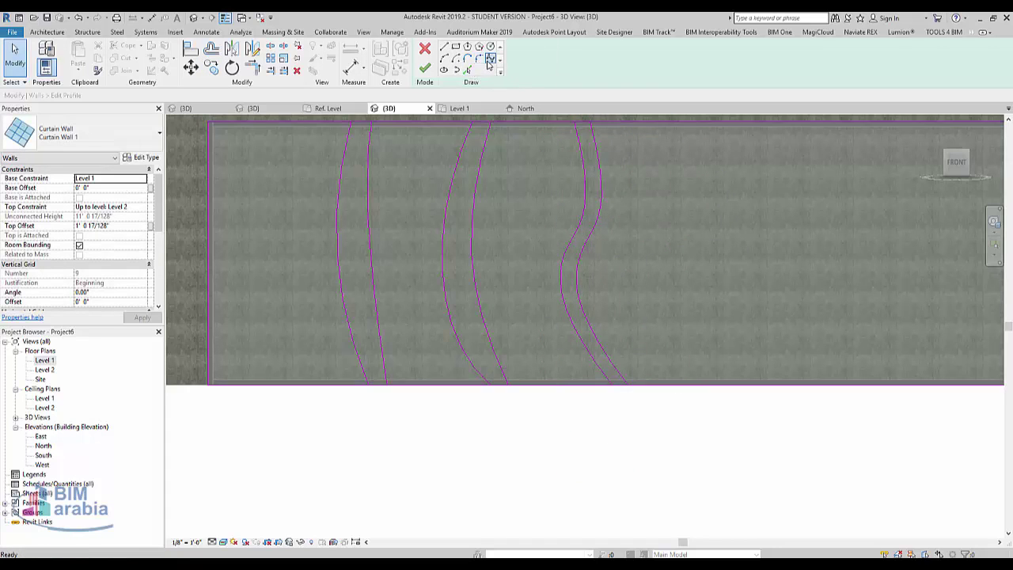
left_click(684, 123)
left_click(674, 224)
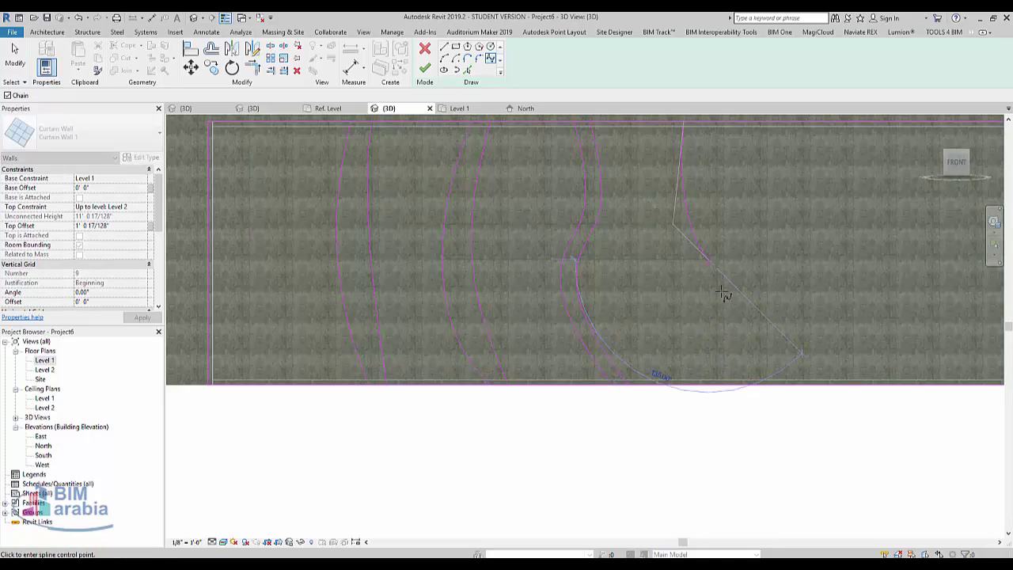
left_click(696, 333)
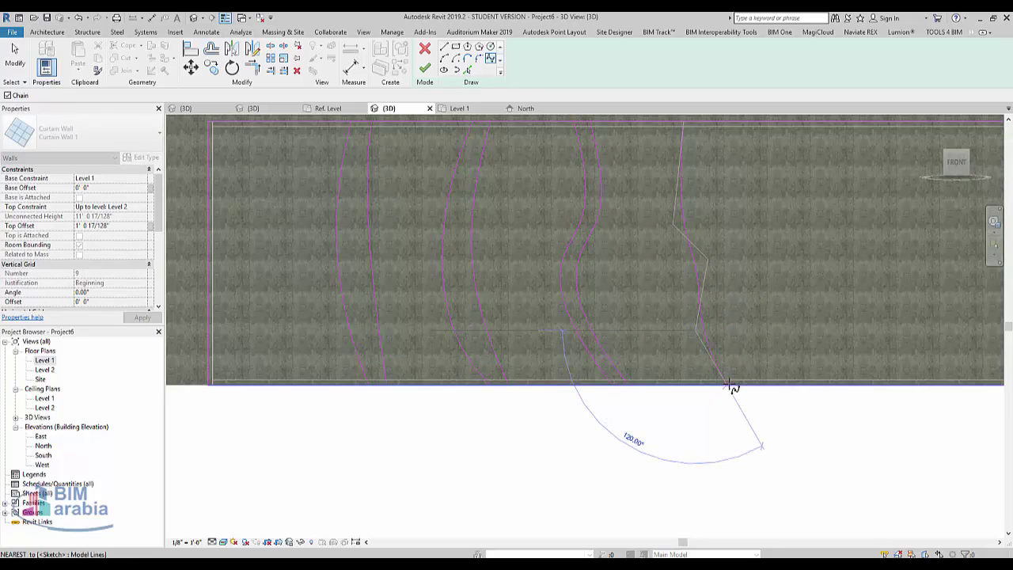
key("Escape")
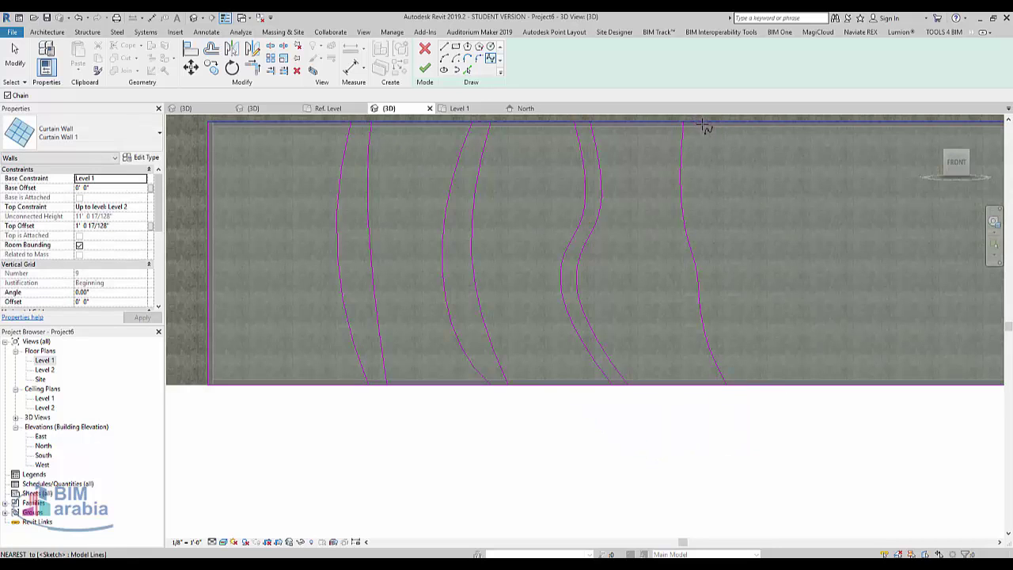
- Sketch another spline from the top edge to the bottom edge, closely following the last one on its right to form the fourth band
left_click(702, 124)
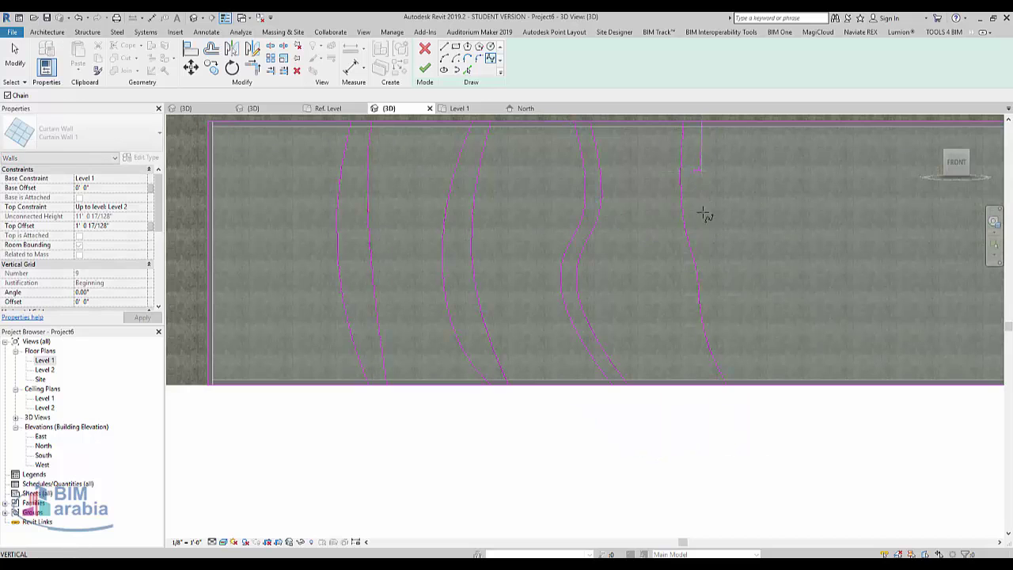
left_click(702, 236)
left_click(718, 281)
left_click(726, 356)
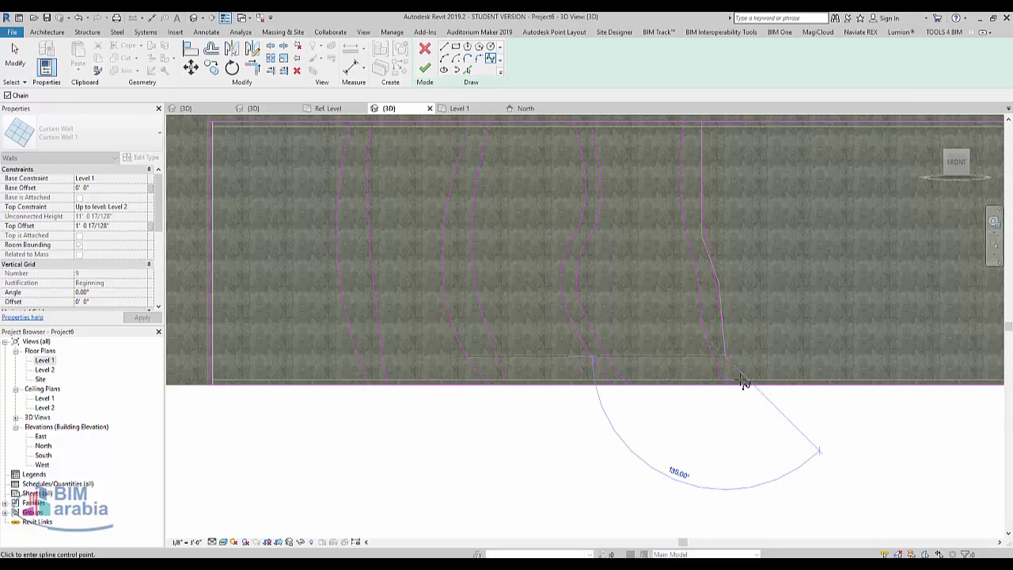
double_click(745, 385)
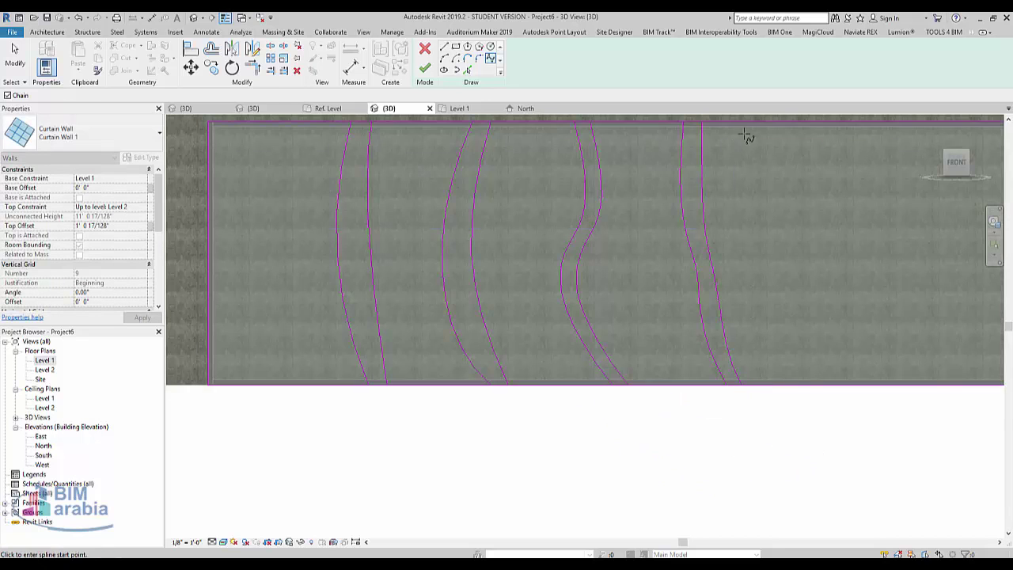
- Sketch a curved spline down to the bottom edge, starting on the top edge about 22' from the profile's right side
middle_click_drag(775, 197, 462, 269)
scroll(475, 225, "down", 3)
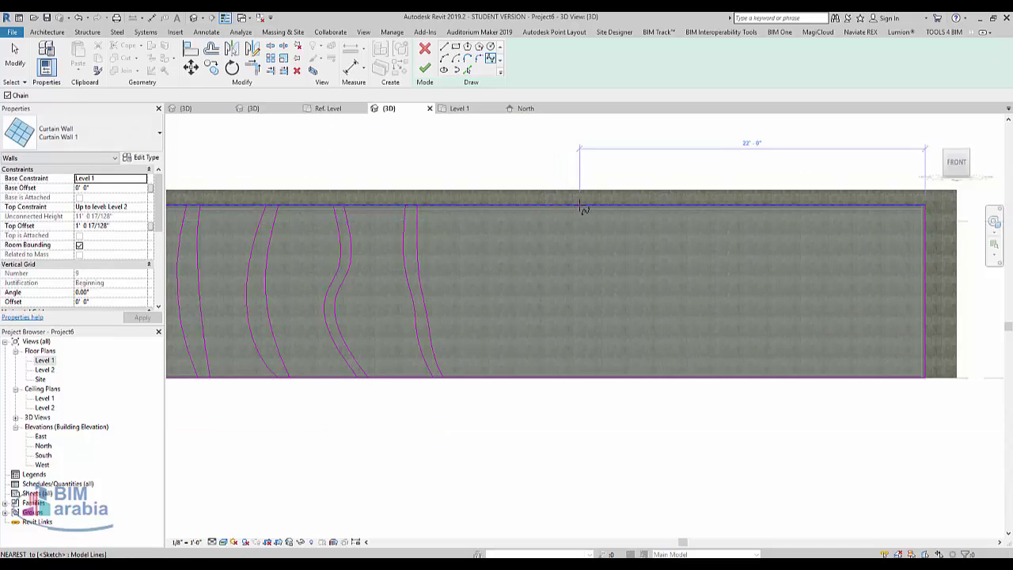
left_click(580, 206)
left_click(562, 277)
left_click(560, 315)
left_click(581, 334)
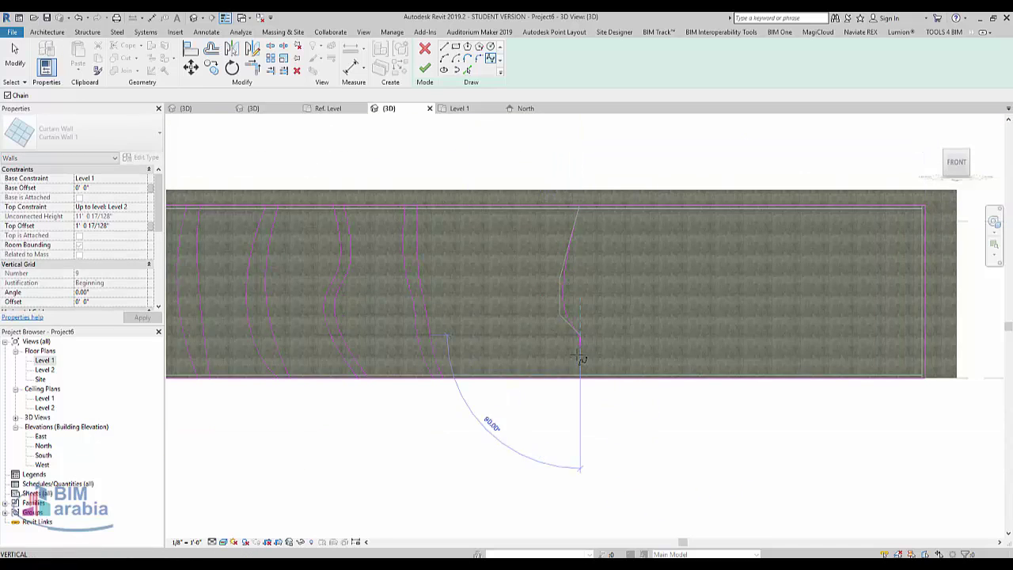
left_click(564, 378)
key("Escape")
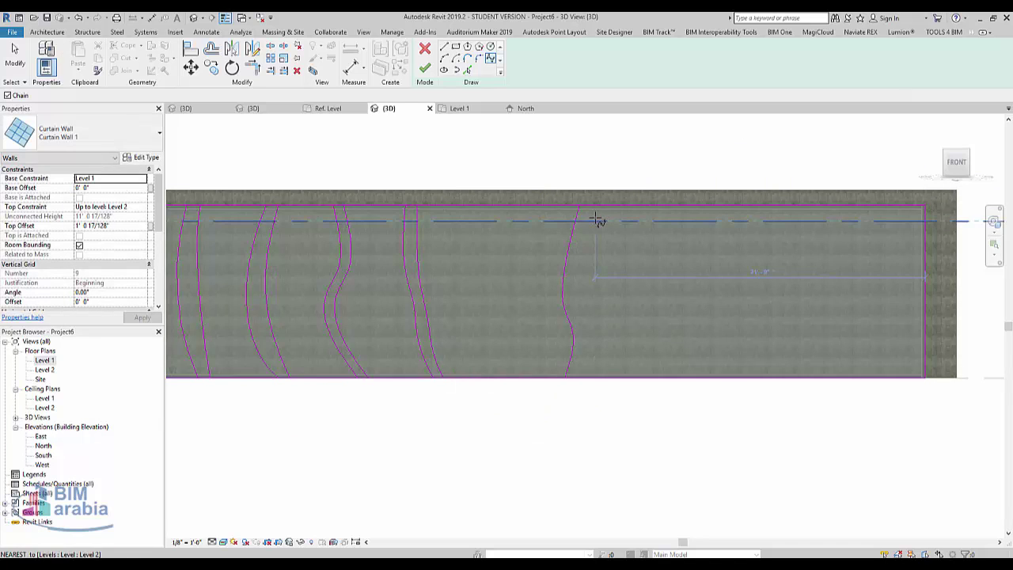
- Copy this spline a short distance horizontally to the right to form the fifth curved band
key("Escape")
left_click(571, 235)
key("c")
key("o")
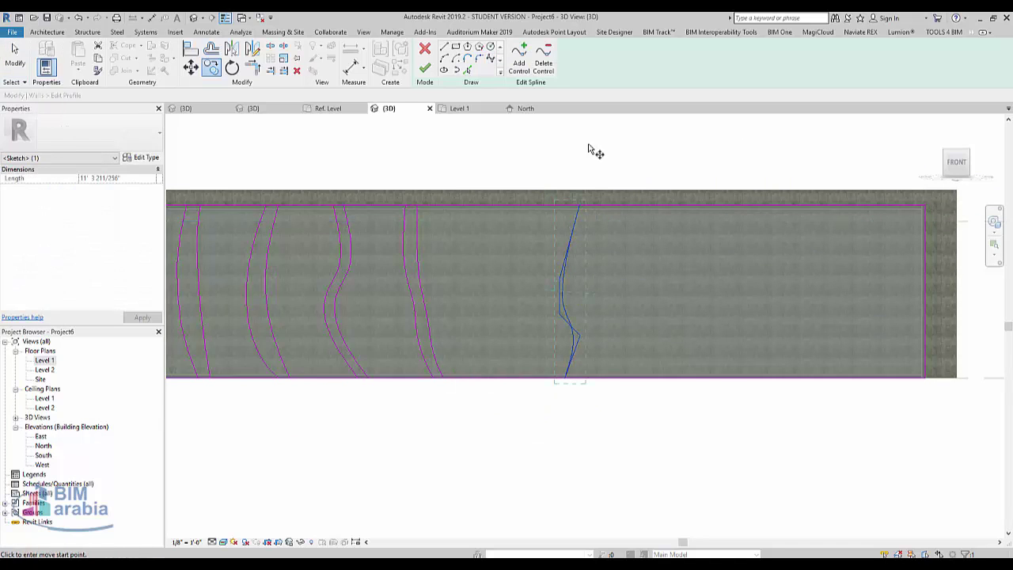
left_click(591, 145)
left_click(607, 145)
key("Escape")
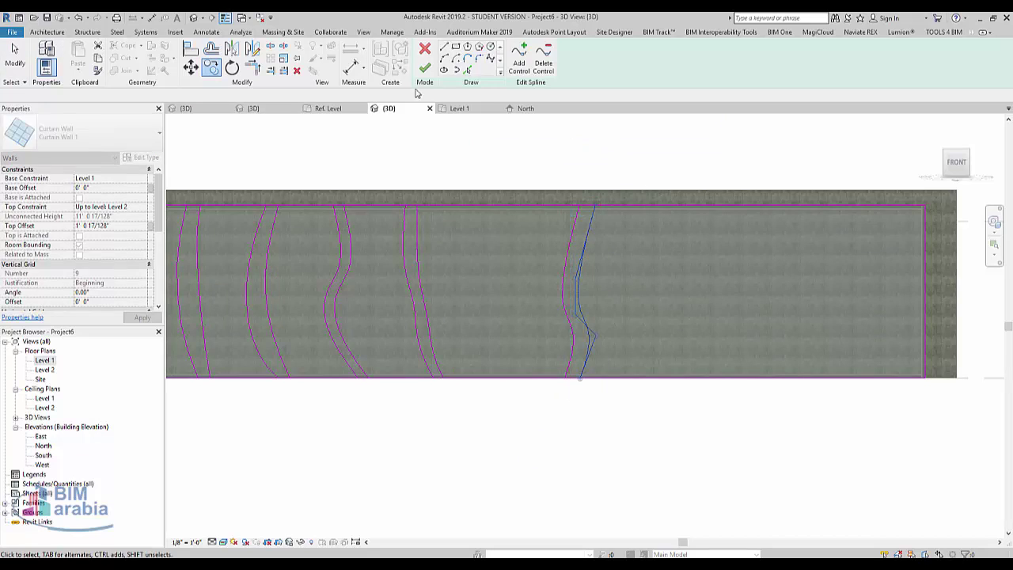
- Sketch a strongly waving spline from the top edge to the bottom edge, between the fifth band and the profile's right side
left_click(751, 205)
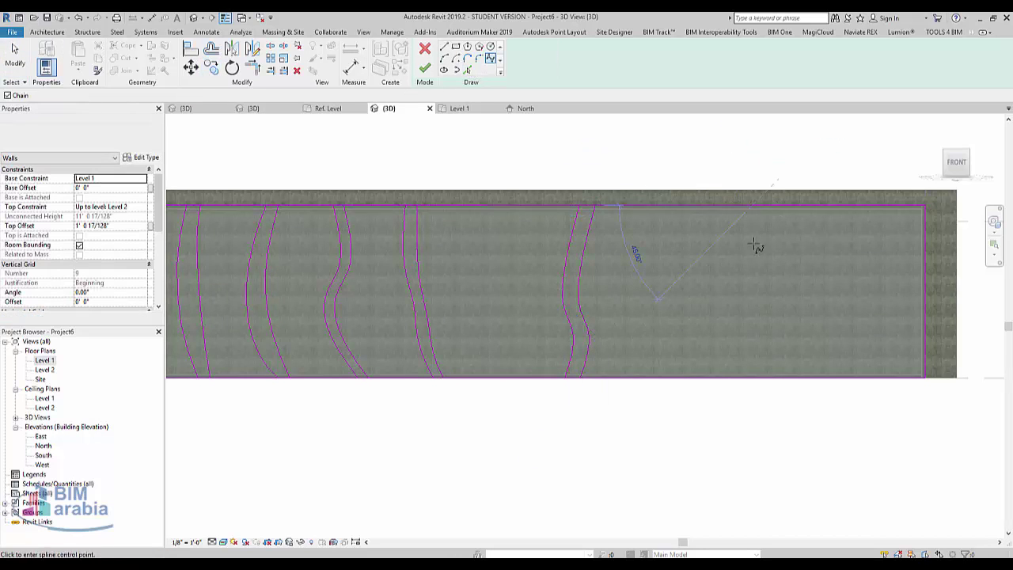
left_click(693, 235)
left_click(712, 277)
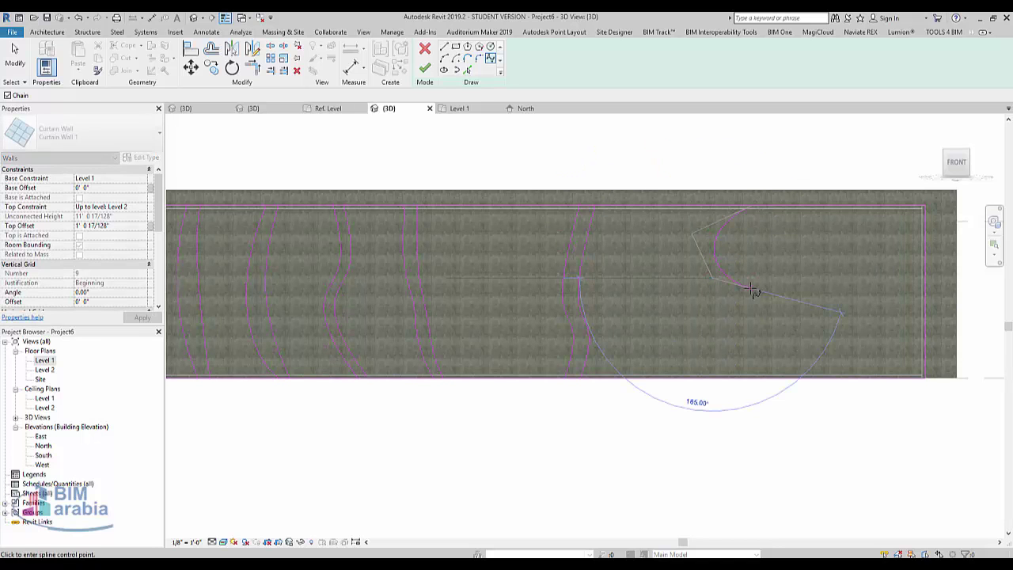
left_click(750, 288)
left_click(703, 348)
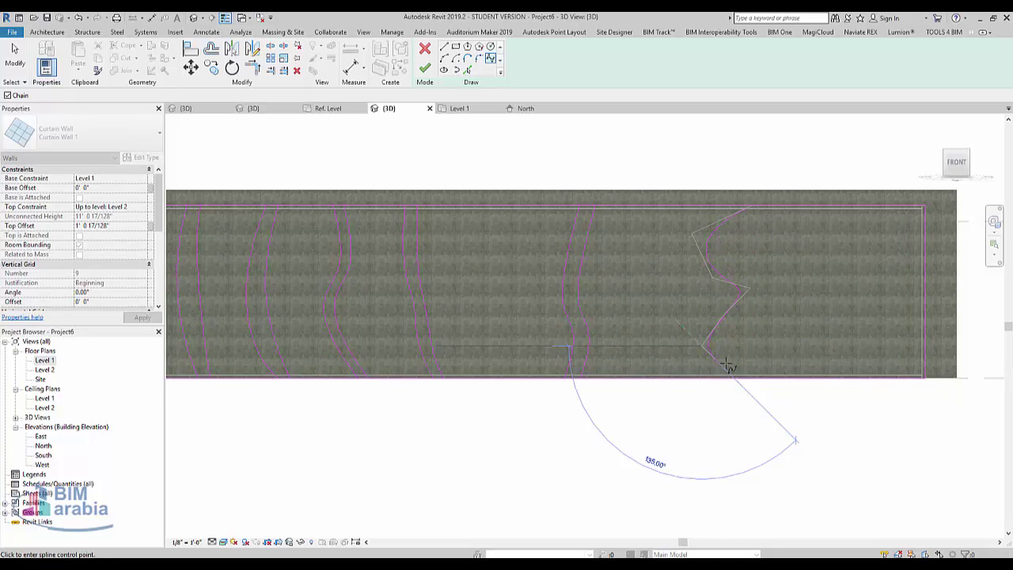
left_click(734, 378)
key("Escape")
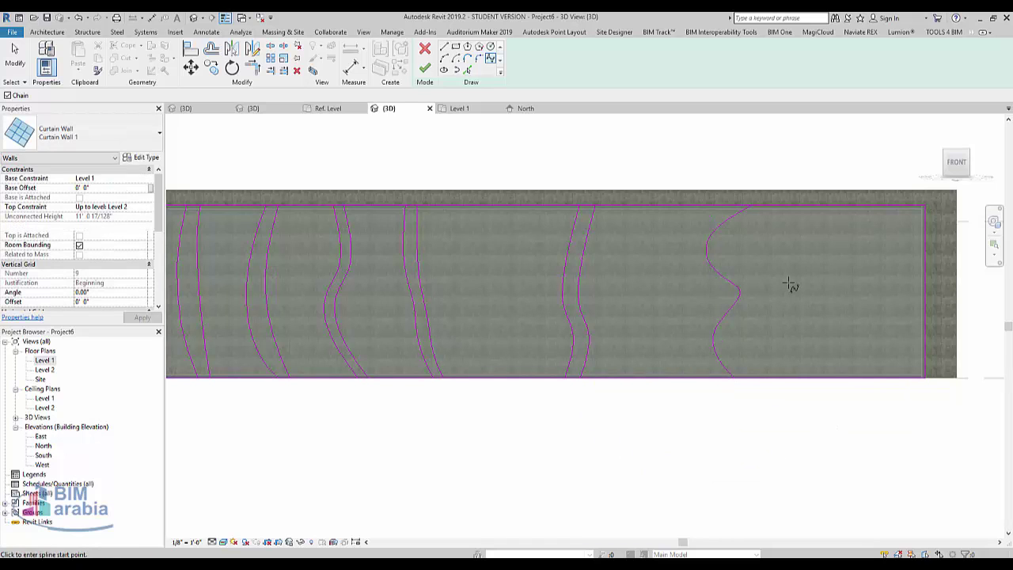
- Copy the strongly waving spline slightly to the right to form the narrow sixth band
key("Escape")
left_click(715, 263)
key("c")
key("o")
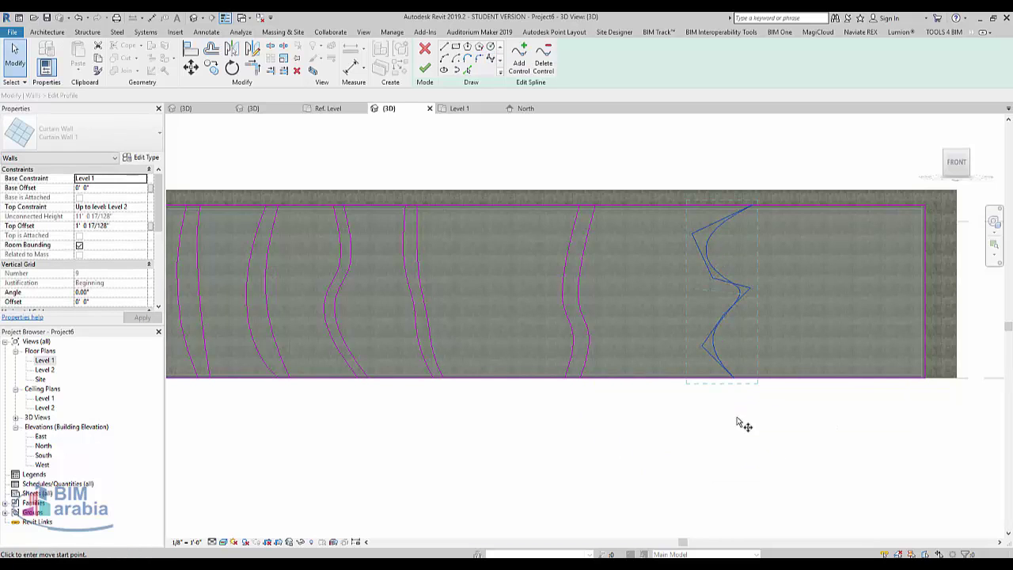
left_click(739, 417)
left_click(747, 418)
key("Escape")
key("Escape")
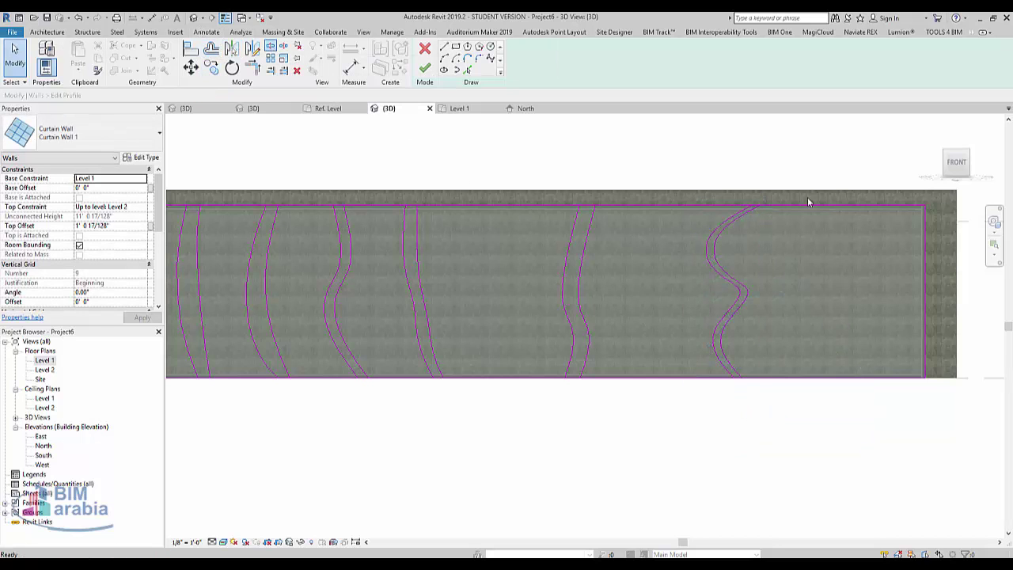
- Split the profile's top and bottom edges between the two splines of the rightmost band
key("s")
key("l")
scroll(757, 200, "up", 3)
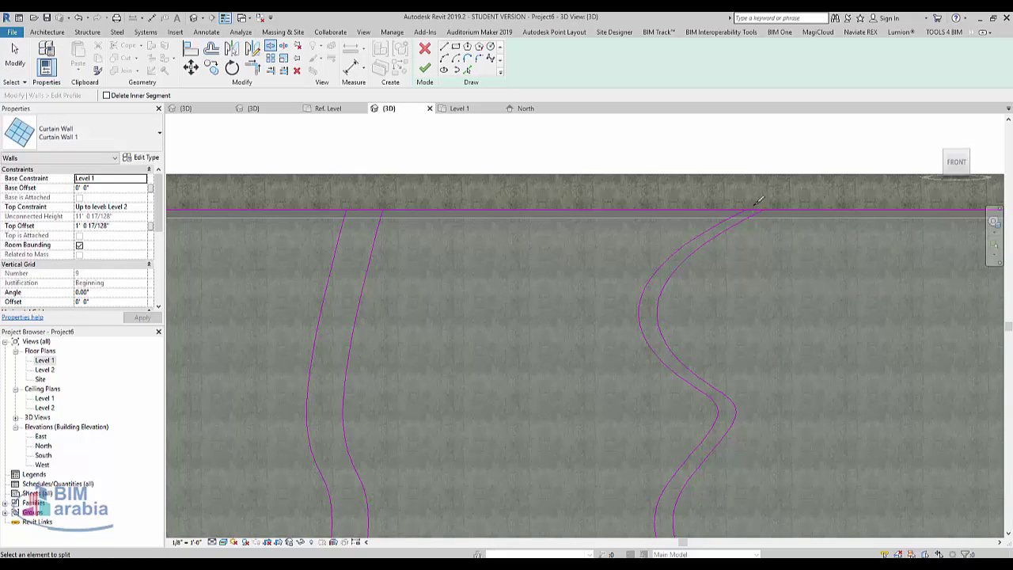
left_click(753, 208)
scroll(735, 121, "down", 2)
scroll(724, 395, "up", 2)
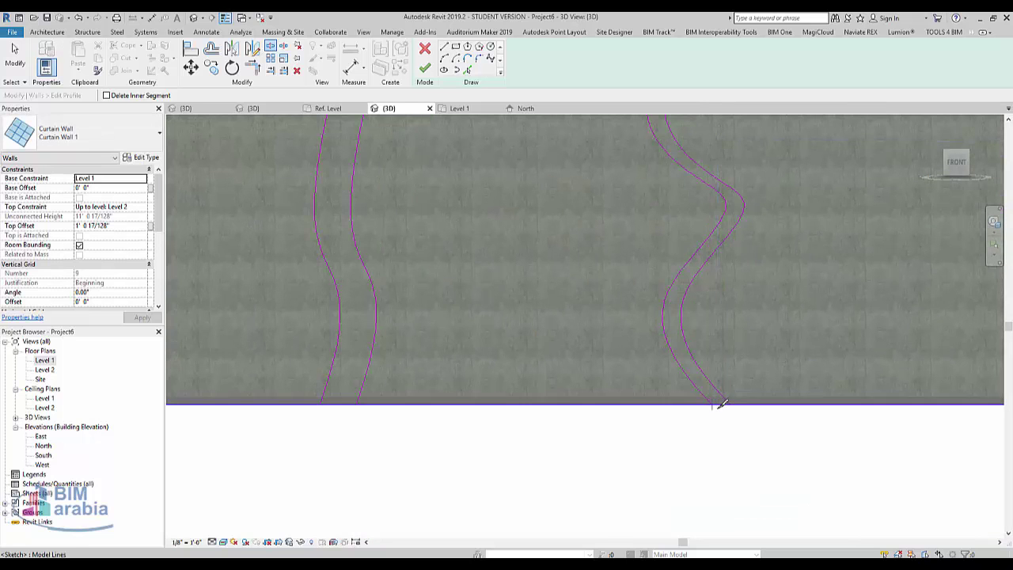
left_click(721, 406)
- Split the top and bottom edges between the paired splines of the fifth and fourth bands
scroll(756, 441, "down", 2)
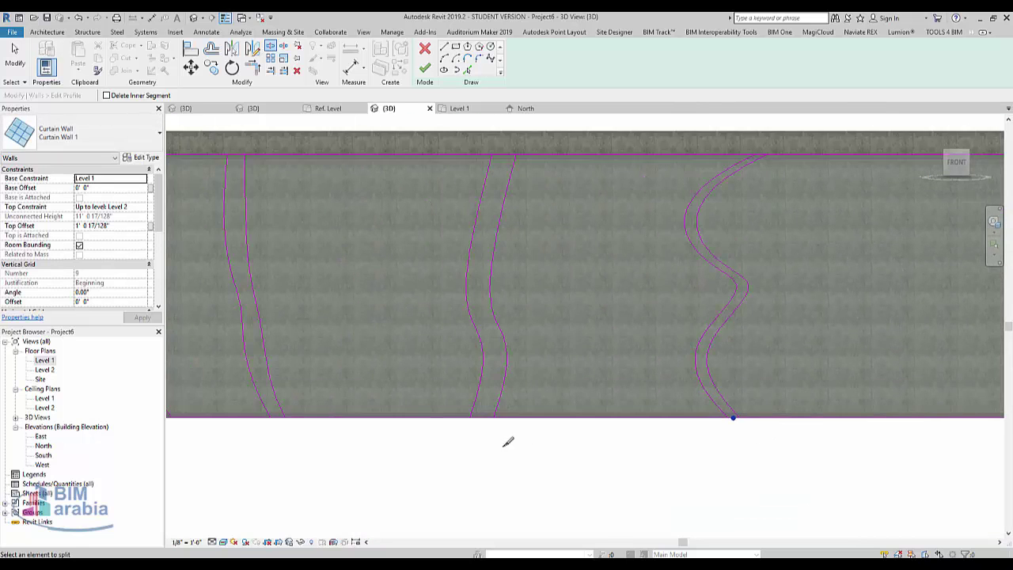
left_click(483, 414)
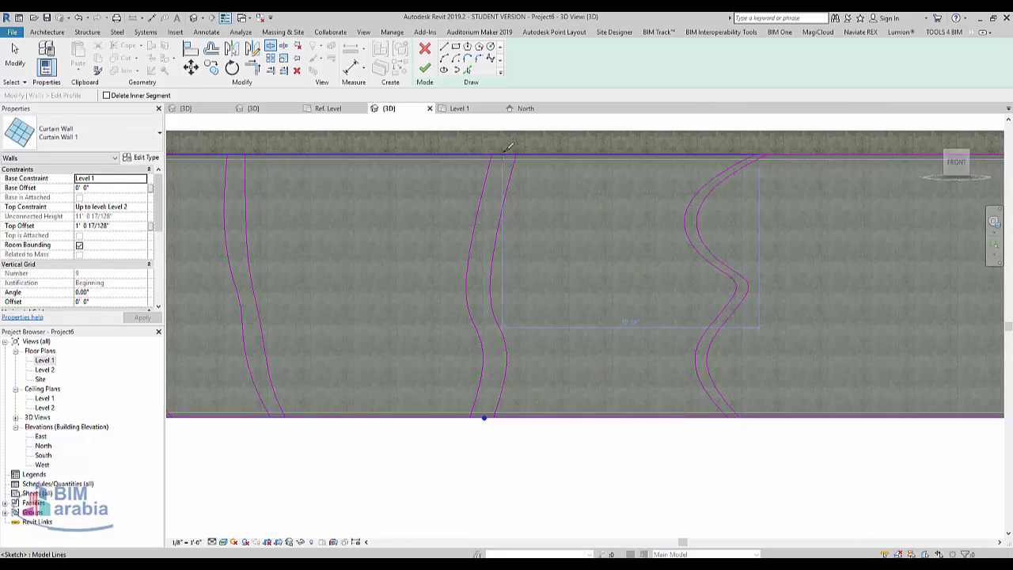
left_click(502, 152)
middle_click_drag(426, 239, 830, 236)
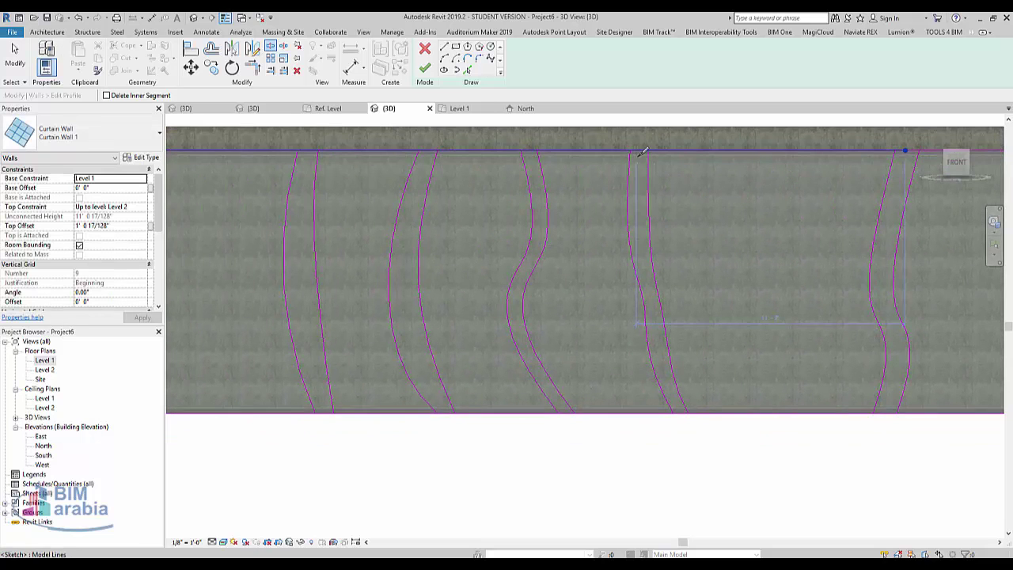
left_click(636, 152)
left_click(680, 413)
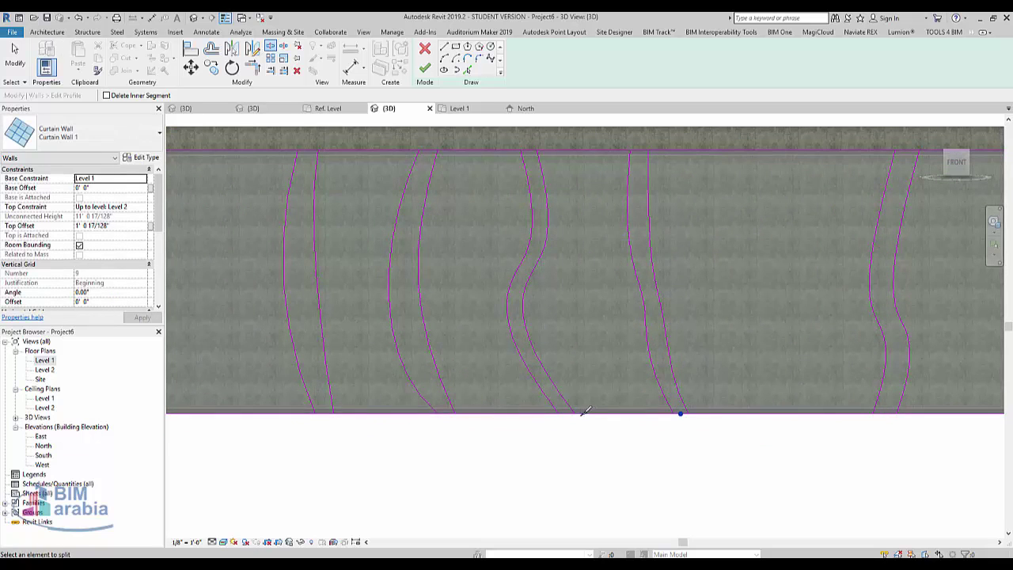
- Split the top and bottom edges inside the third, second and first curved bands
left_click(567, 413)
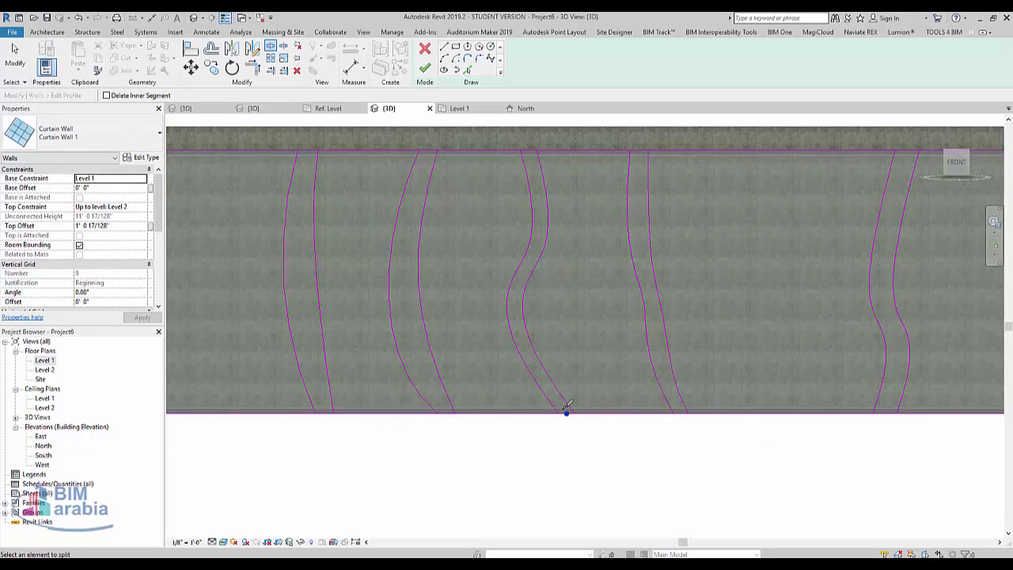
left_click(530, 150)
left_click(428, 150)
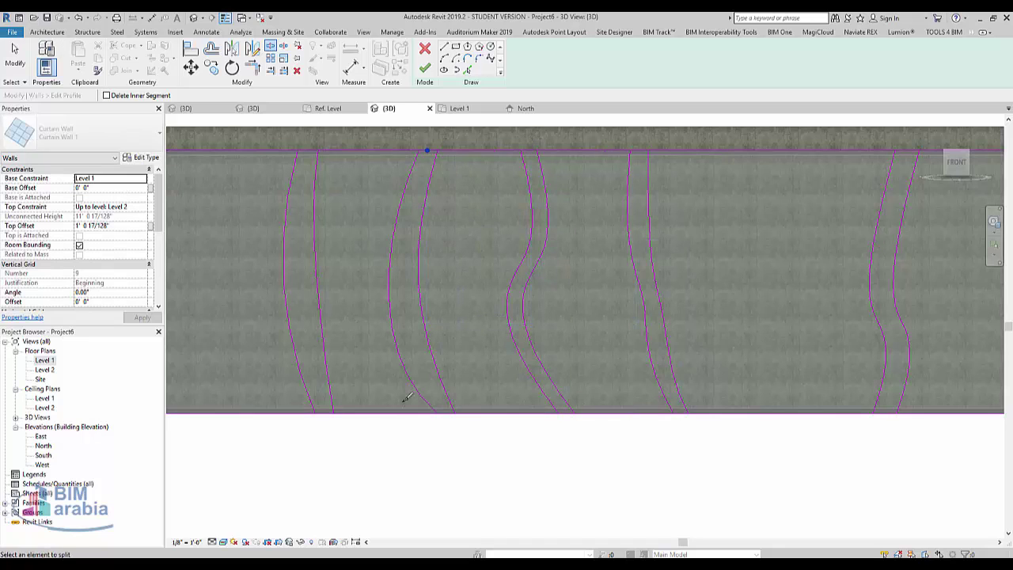
left_click(445, 413)
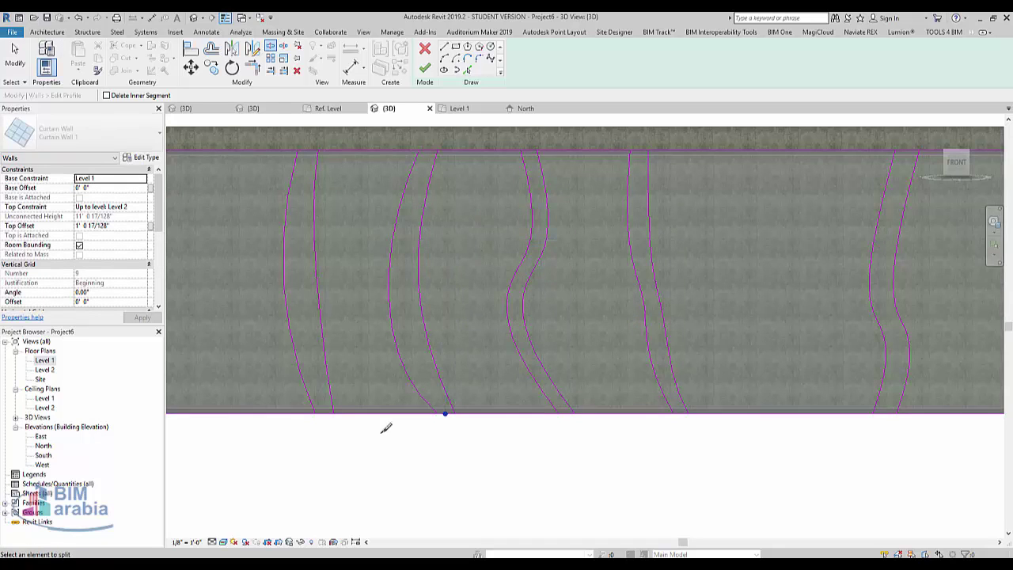
left_click(323, 412)
left_click(309, 150)
- Trim the split top edge against the splines of the leftmost curved band, keeping the portions outside the band
middle_click_drag(372, 217, 694, 239)
key("t")
key("r")
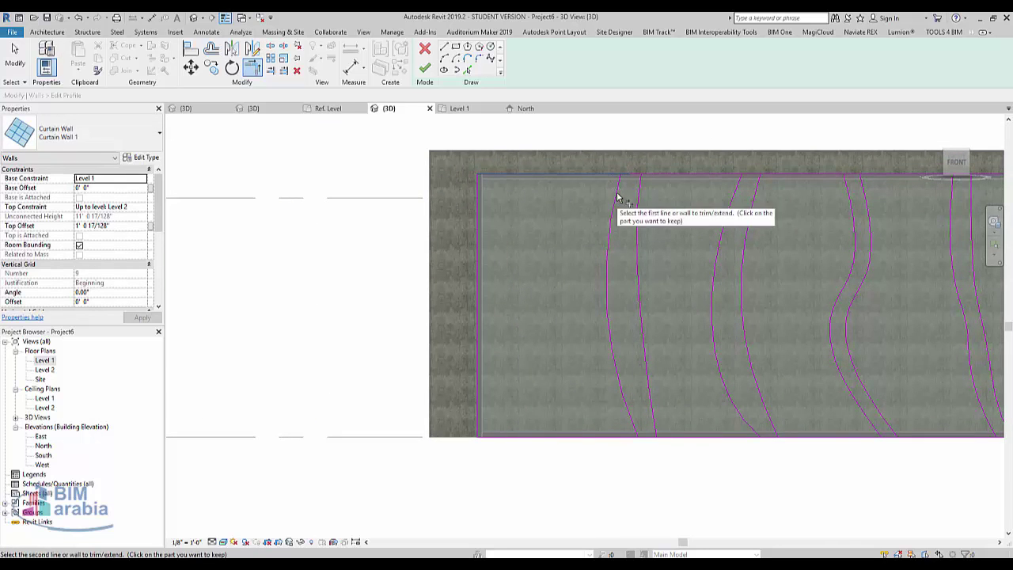
scroll(619, 193, "up", 4)
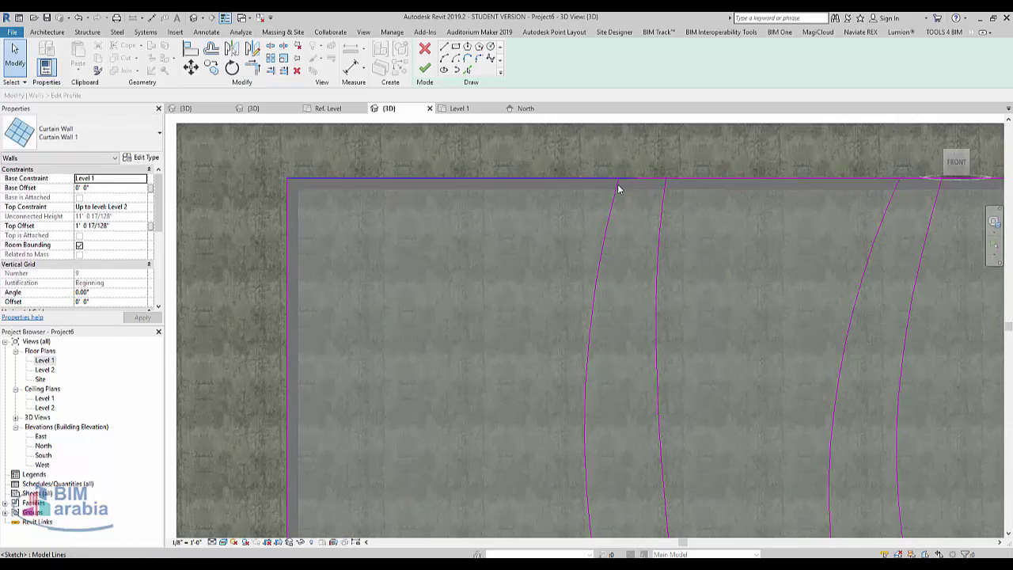
key("t")
key("r")
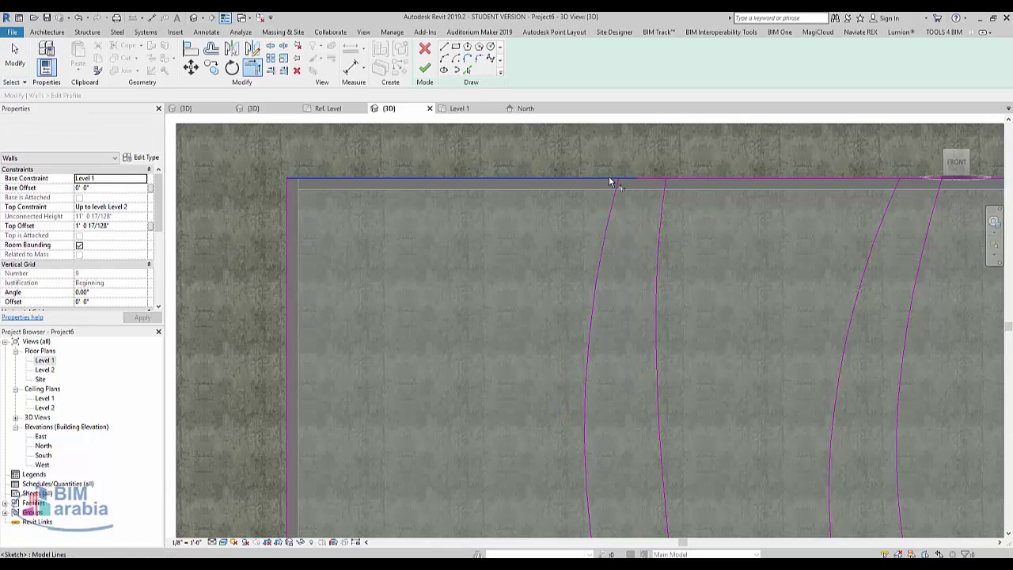
left_click(677, 179)
left_click(663, 190)
key("Escape")
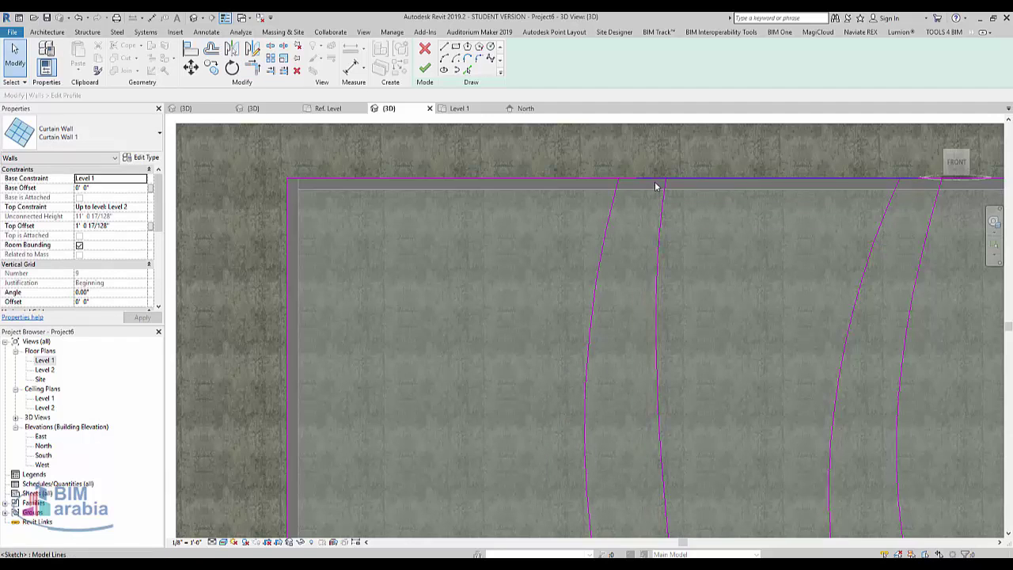
- Stretch the segment ends onto the splines along the top edge at the first band and the bottom edge at the first two bands
left_click(656, 180)
mouse_move(637, 179)
left_mouse_down()
mouse_move(669, 180)
mouse_move(614, 179)
left_mouse_up()
left_click(629, 180)
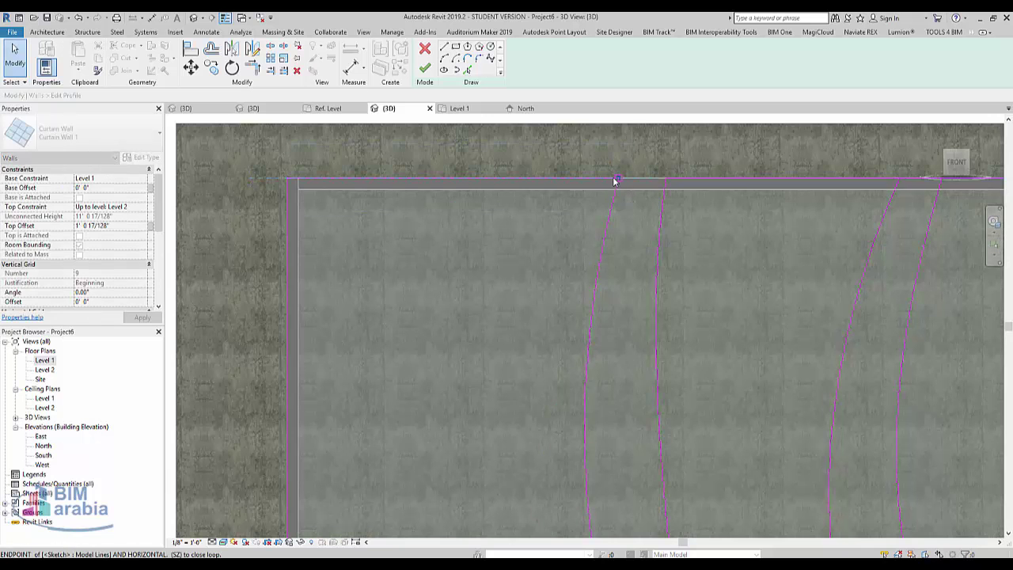
scroll(592, 165, "down", 3)
scroll(599, 412, "up", 1)
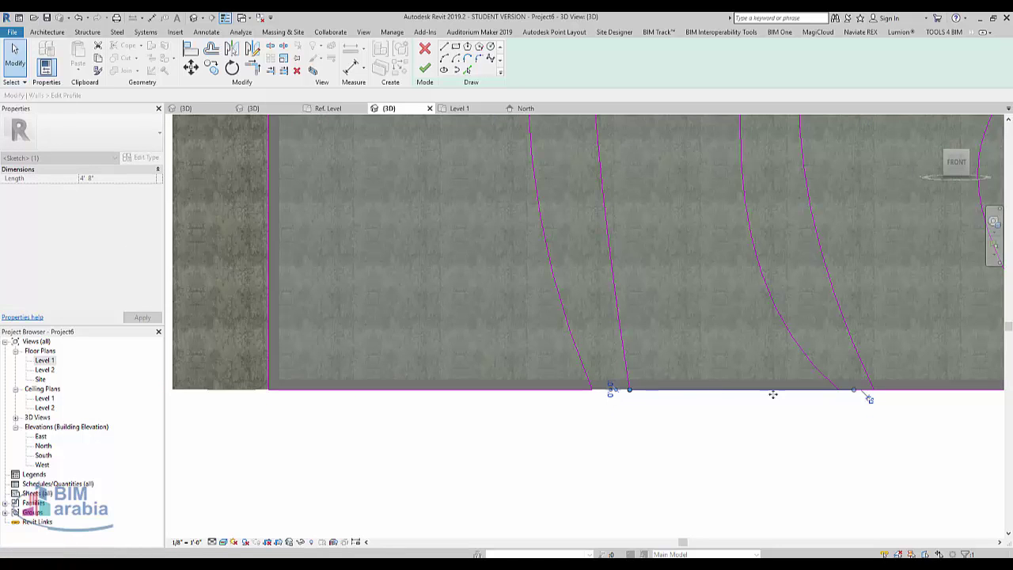
left_click_drag(853, 390, 839, 390)
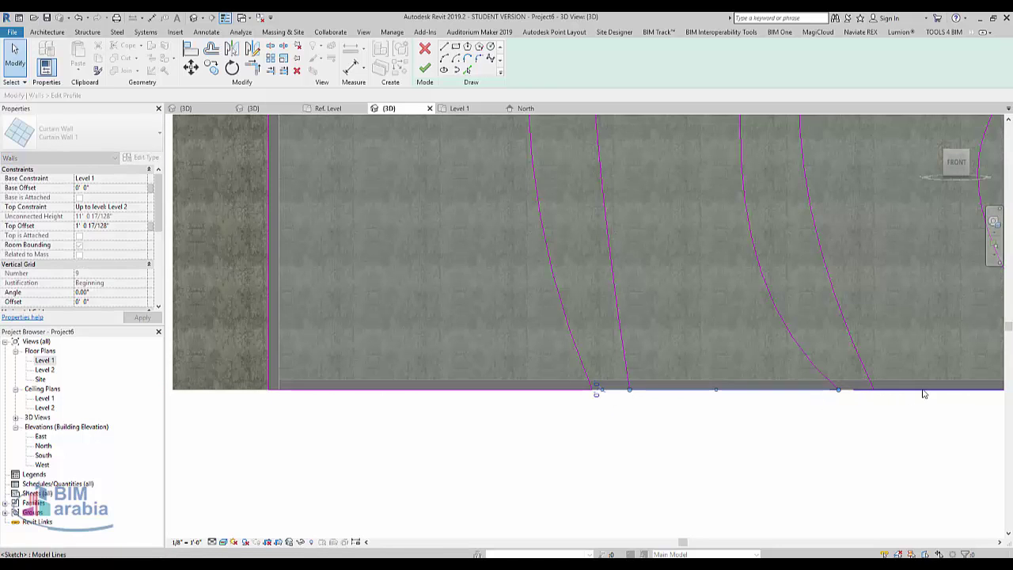
left_click(924, 391)
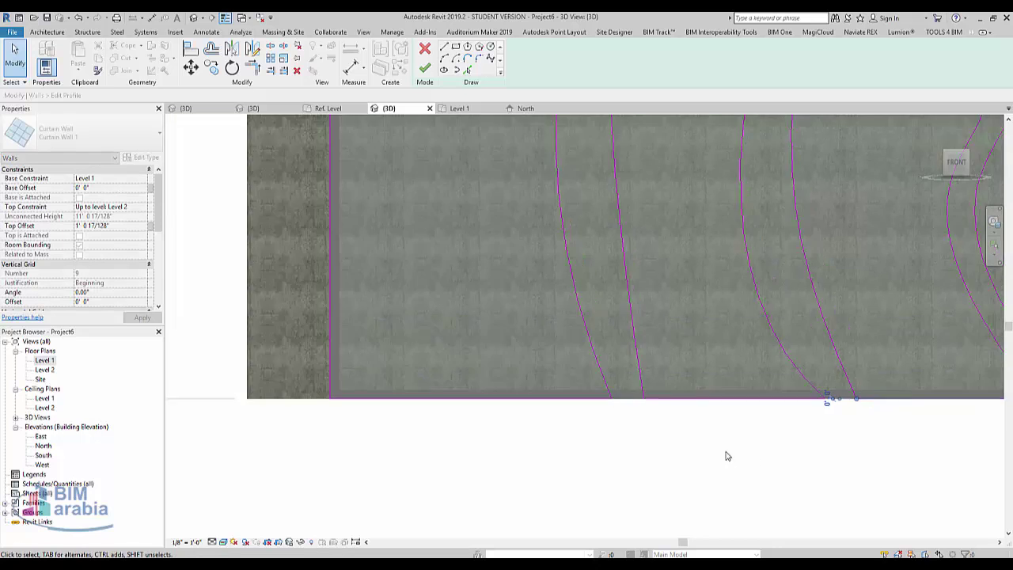
- Align the split top edge's segment ends with the splines of the second, third and fourth bands, leaving the band interiors open
scroll(748, 206, "up", 3)
mouse_move(774, 197)
left_mouse_down()
mouse_move(763, 198)
mouse_move(787, 198)
left_mouse_up()
middle_click_drag(774, 297, 560, 338)
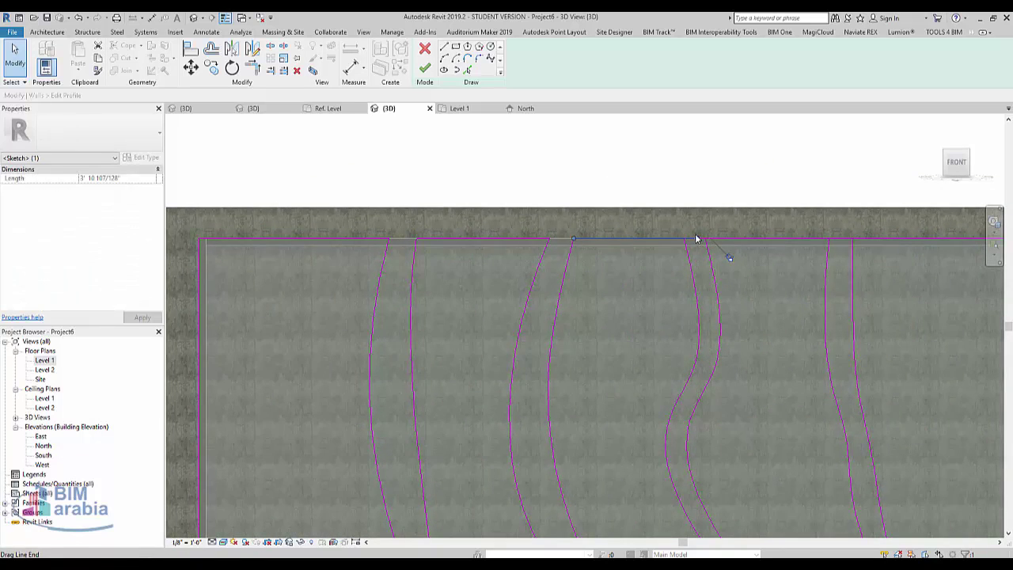
left_click_drag(698, 239, 684, 238)
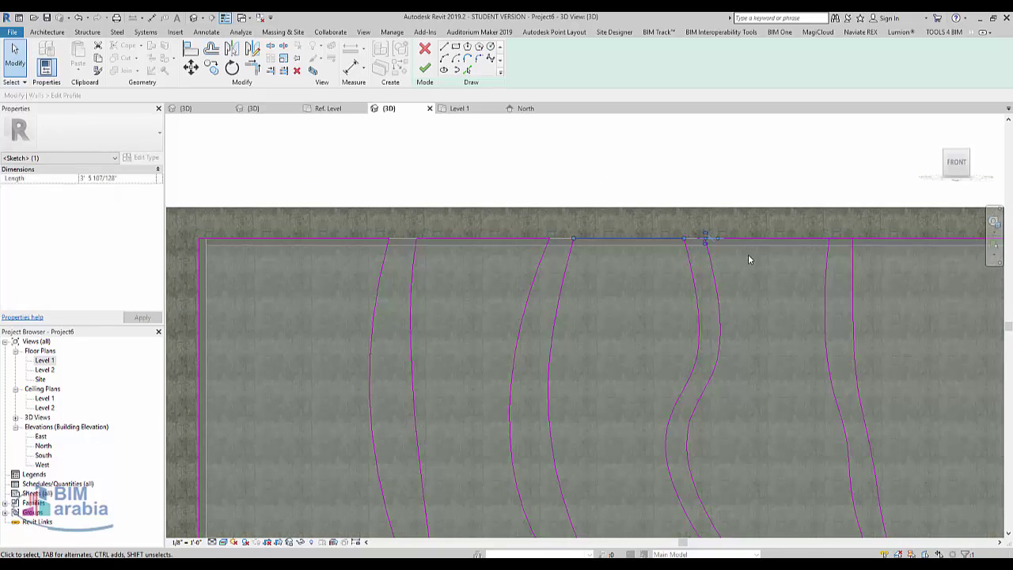
left_click(719, 294)
left_click(753, 239)
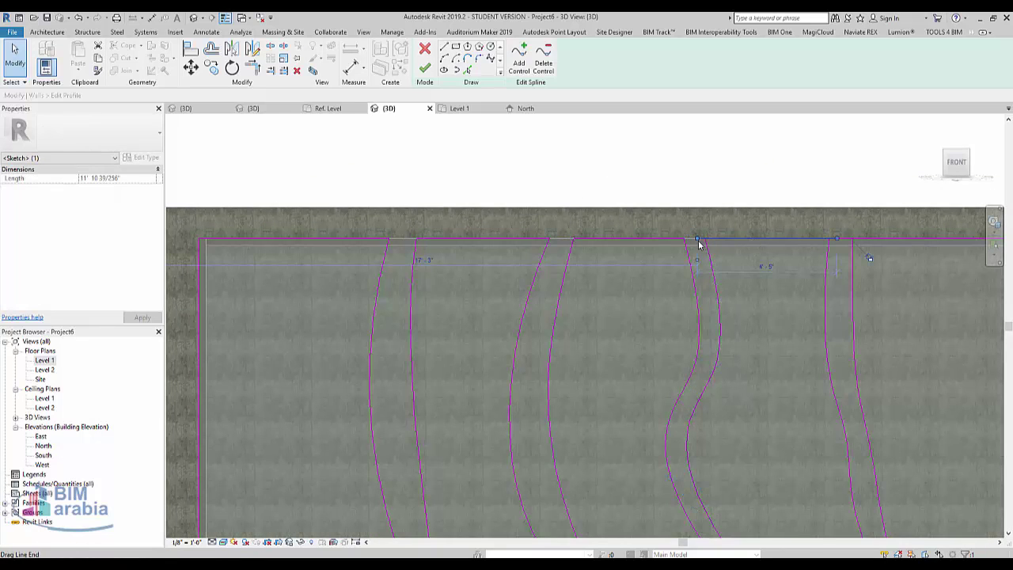
left_click_drag(697, 238, 705, 238)
left_click(838, 238)
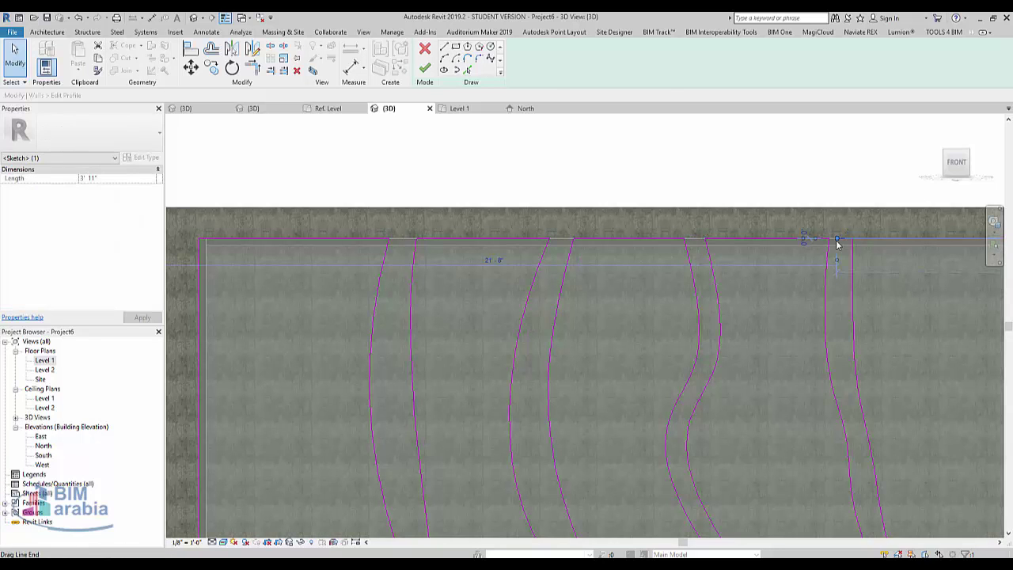
left_click_drag(857, 242, 854, 239)
- Adjust the bottom edge's segment ends to meet both splines of the third and fourth bands, leaving gaps inside the bands
scroll(780, 264, "down", 2)
middle_click_drag(766, 402, 667, 285)
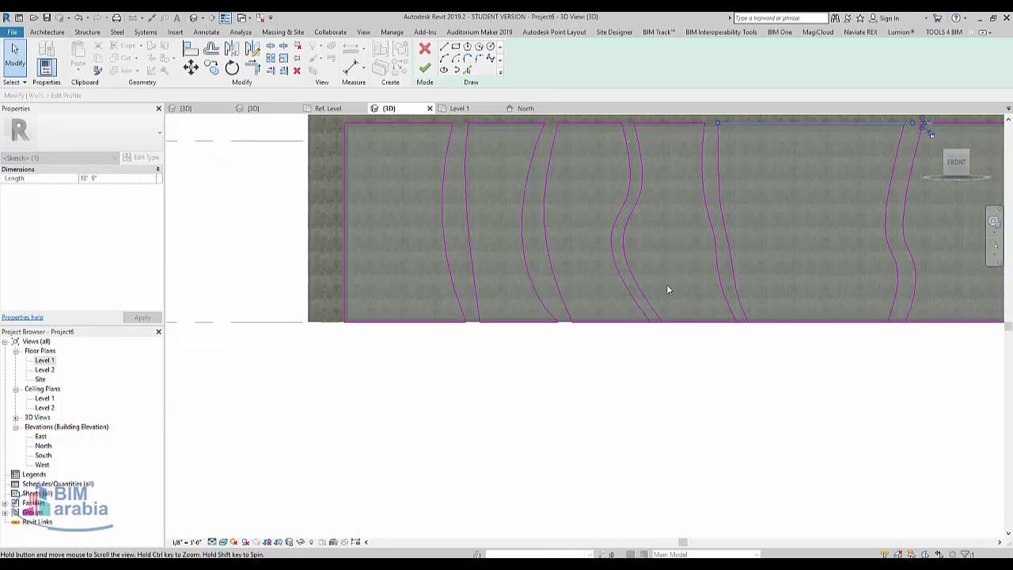
scroll(641, 313, "up", 3)
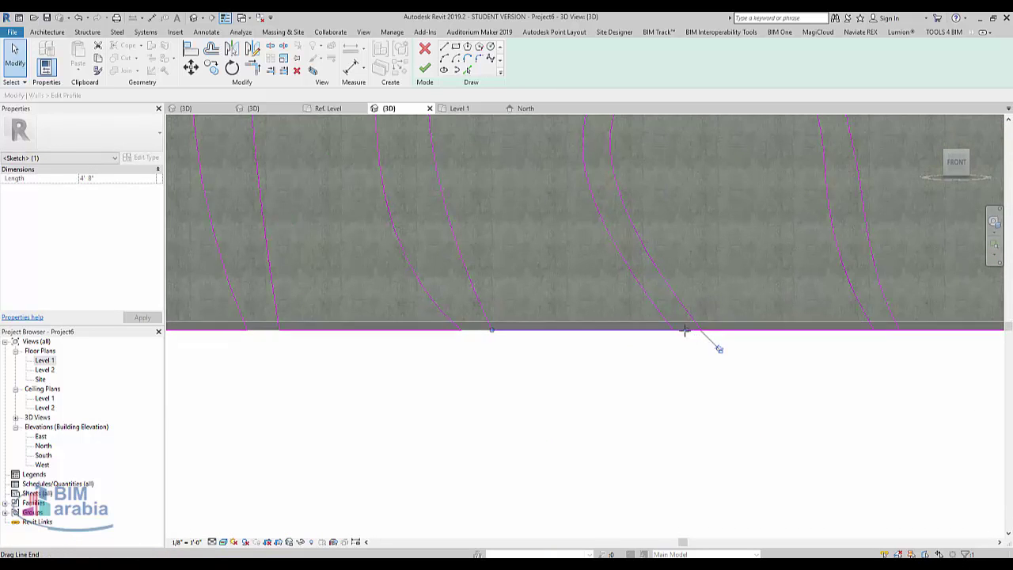
mouse_move(684, 331)
left_mouse_down()
mouse_move(672, 330)
mouse_move(702, 330)
left_mouse_up()
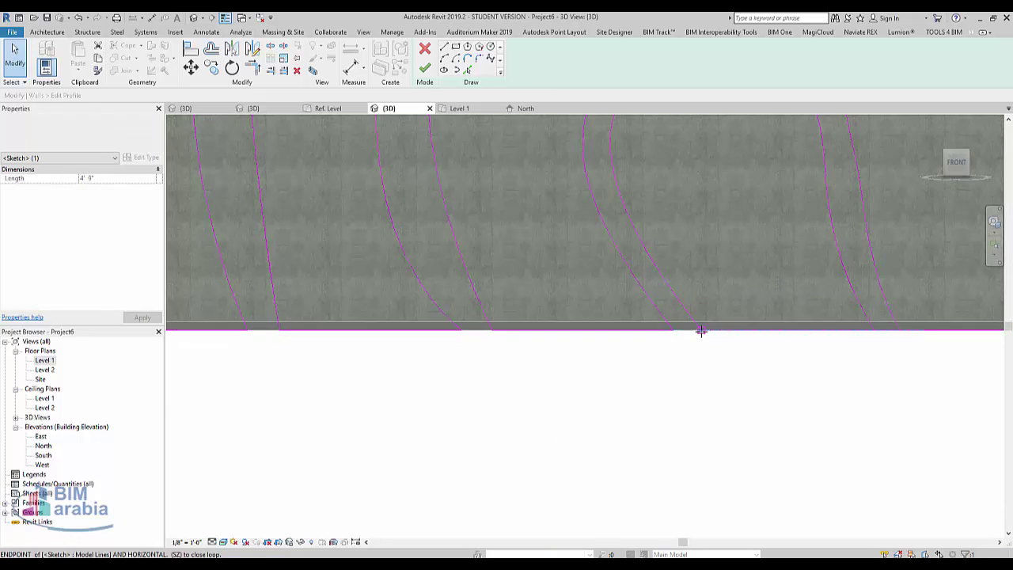
mouse_move(885, 331)
left_mouse_down()
mouse_move(874, 330)
mouse_move(901, 331)
left_mouse_up()
left_click(920, 330)
- Fit the bottom and top edge segments to both splines of the fifth band so no line remains between them
scroll(536, 371, "down", 3)
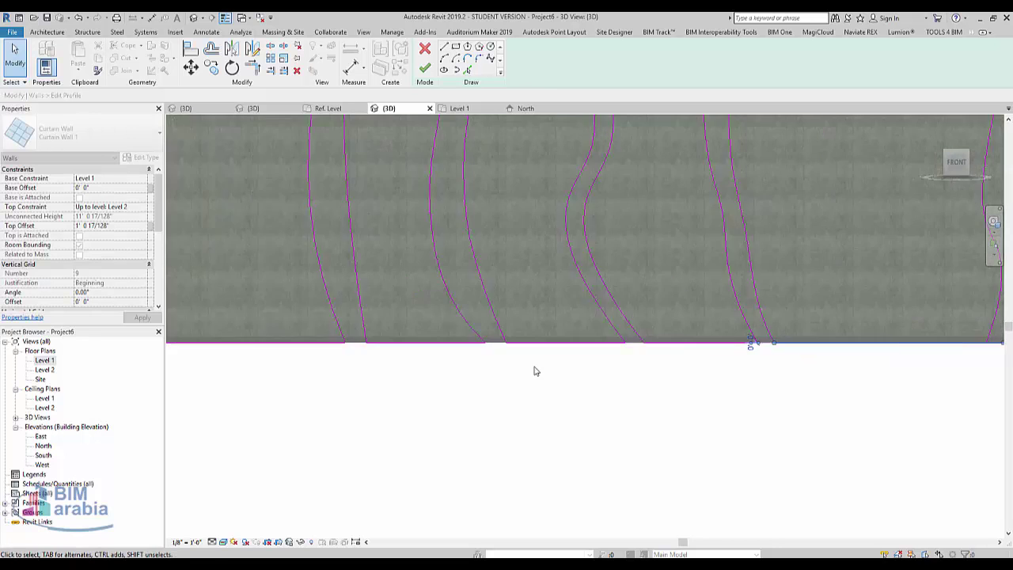
middle_click_drag(863, 389, 507, 409)
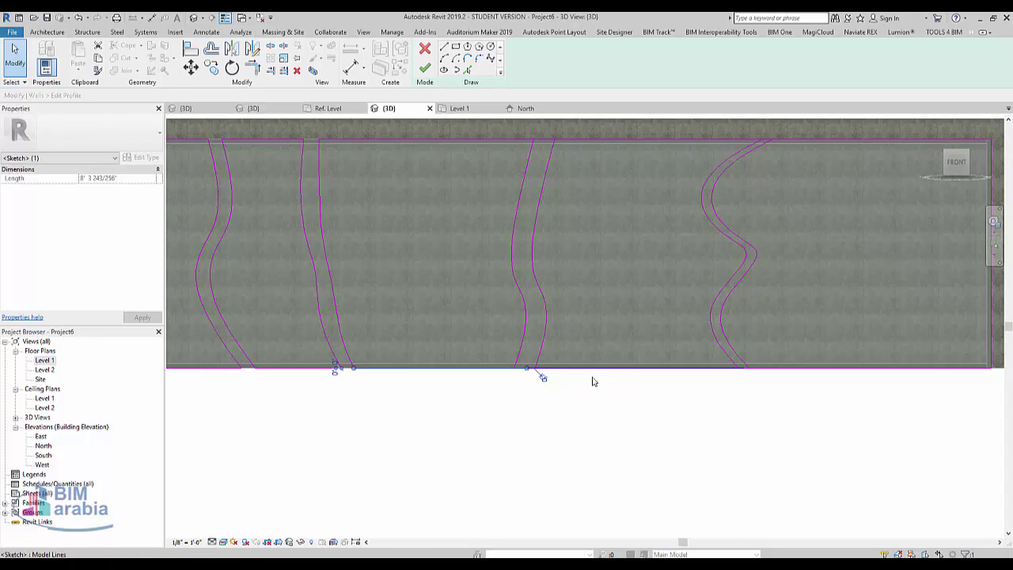
scroll(518, 370, "up", 2)
left_click_drag(526, 365, 554, 364)
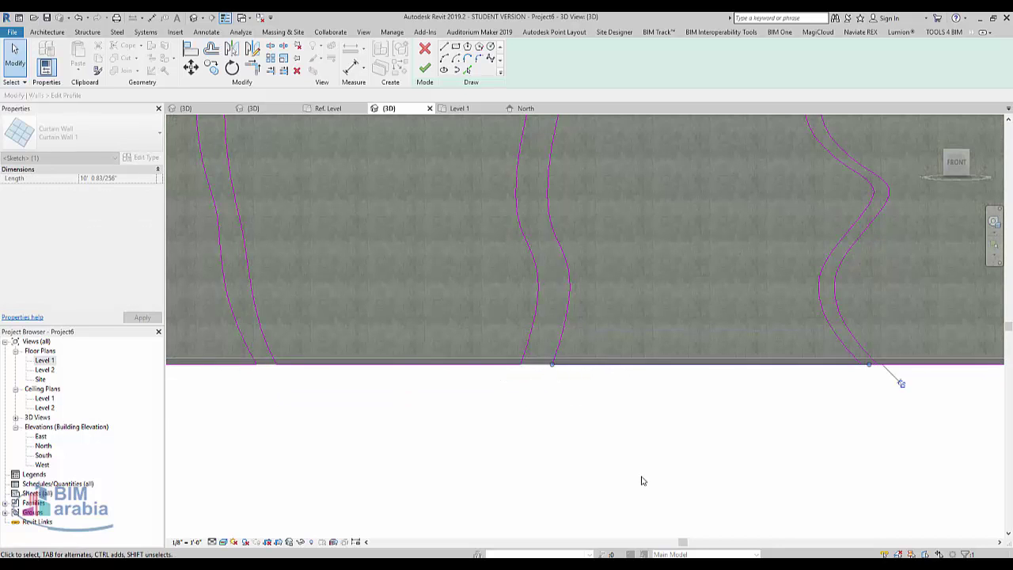
scroll(642, 477, "down", 3)
scroll(586, 253, "up", 2)
left_click(585, 229)
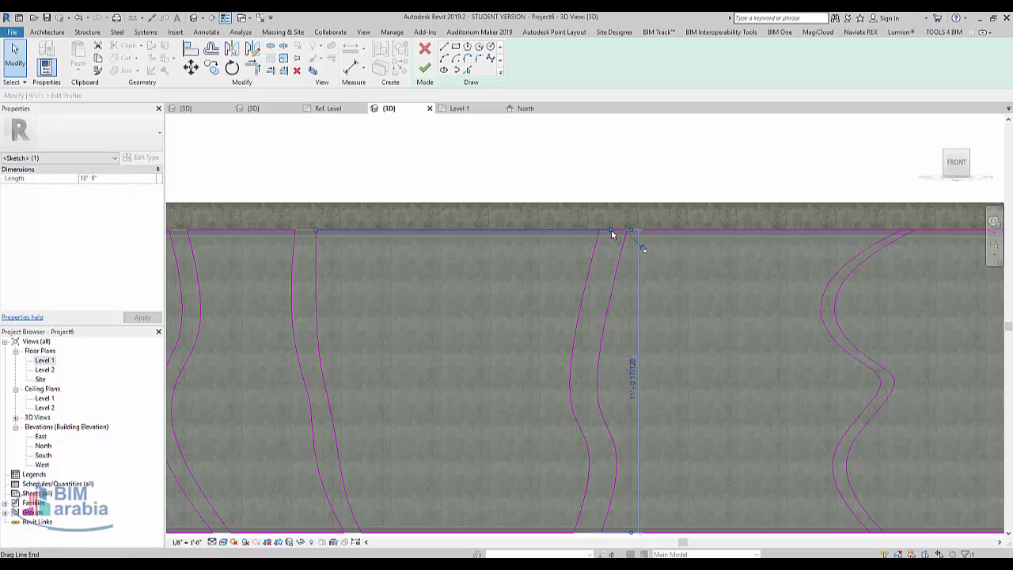
mouse_move(611, 230)
left_mouse_down()
mouse_move(600, 230)
mouse_move(627, 230)
left_mouse_up()
left_click(668, 229)
- Fit the top and bottom edge segments to both splines of the rightmost band and finish the profile edit
scroll(434, 348, "down", 1)
scroll(435, 347, "down", 2)
scroll(682, 282, "up", 3)
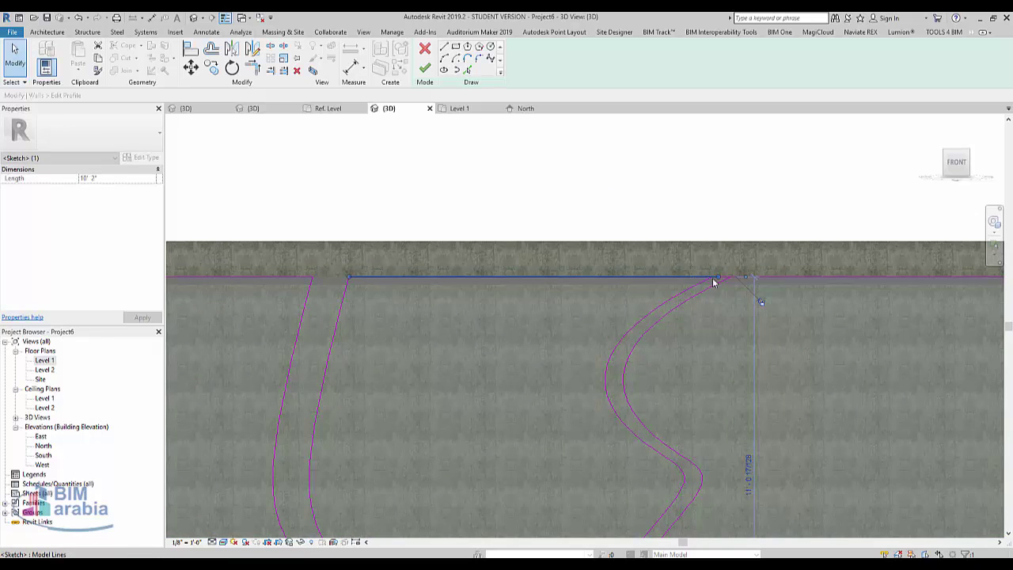
left_click_drag(714, 277, 730, 276)
left_click(773, 277)
scroll(710, 277, "down", 3)
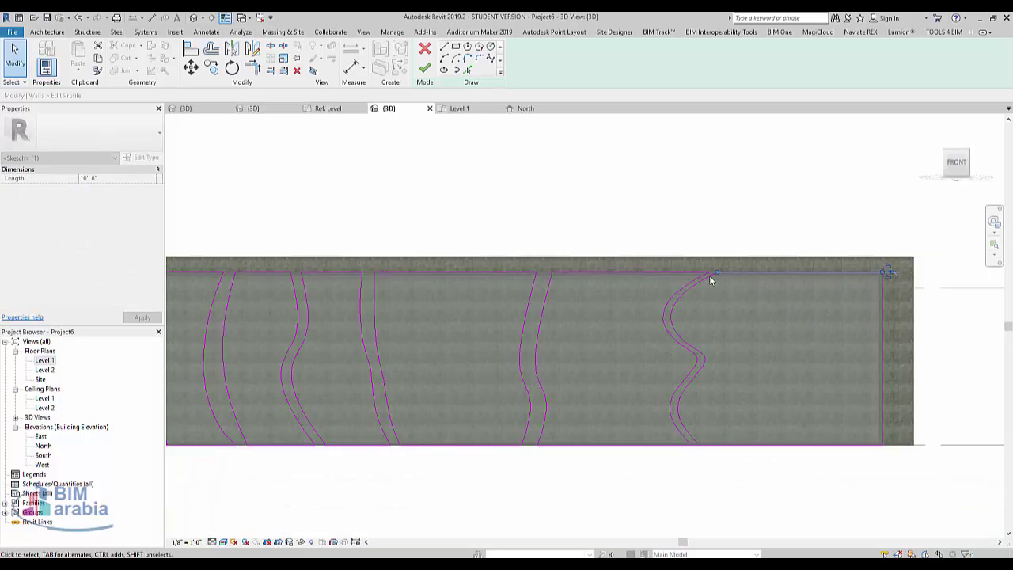
scroll(710, 462, "up", 4)
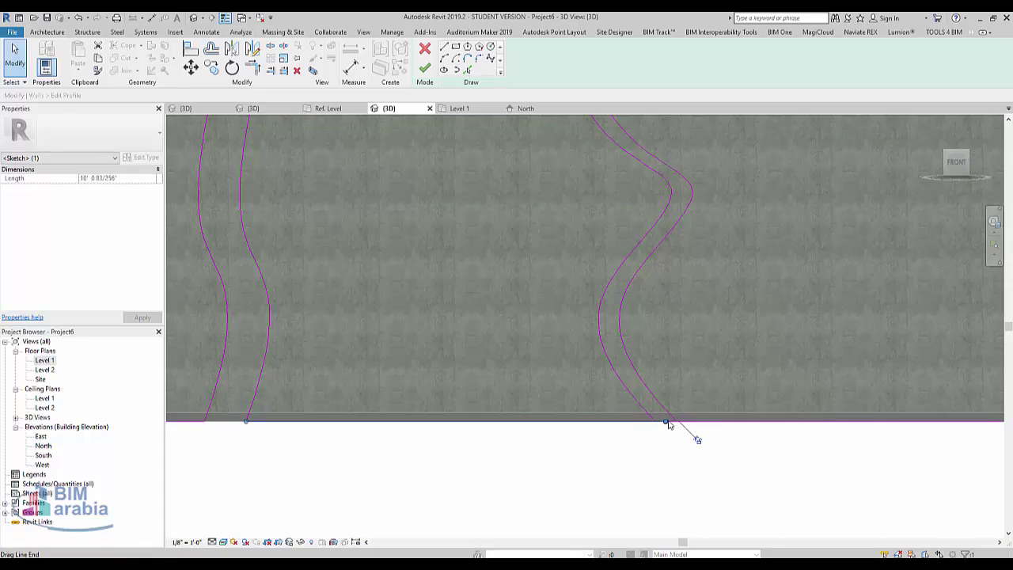
mouse_move(668, 422)
left_mouse_down()
mouse_move(655, 422)
mouse_move(675, 422)
left_mouse_up()
left_click(712, 423)
scroll(703, 456, "down", 5)
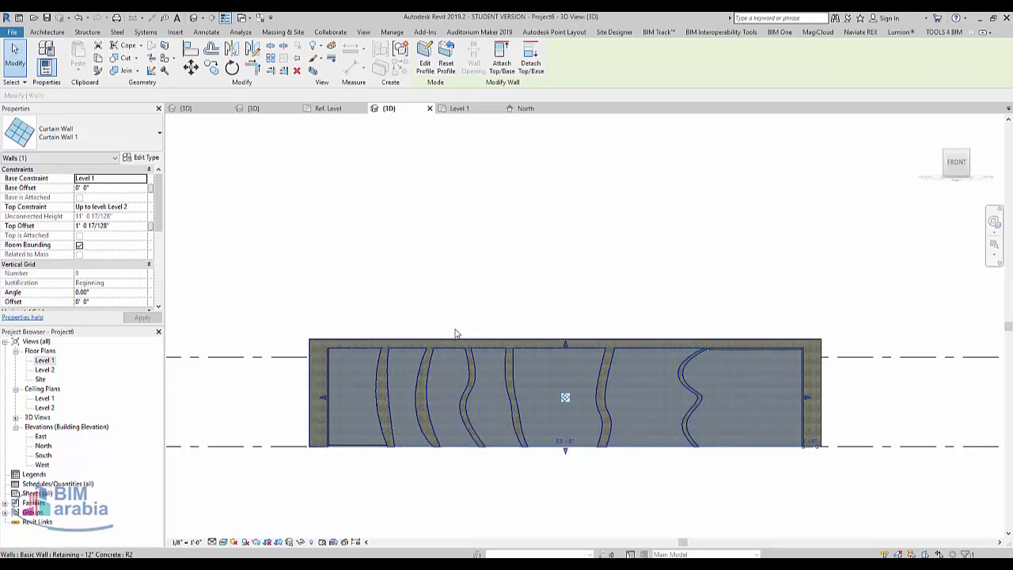
- Raise the base of the curtain wall to a base offset of about 3 1/4 inches, leaving a concrete strip below the glazing
middle_click_drag(455, 333, 546, 419, "shift")
left_click(574, 515)
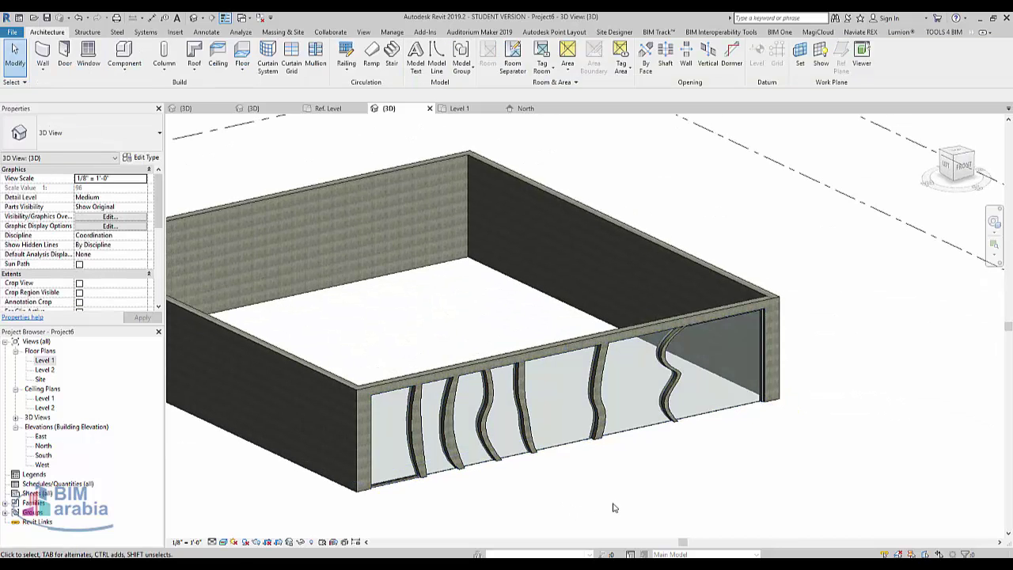
middle_click_drag(614, 507, 638, 414)
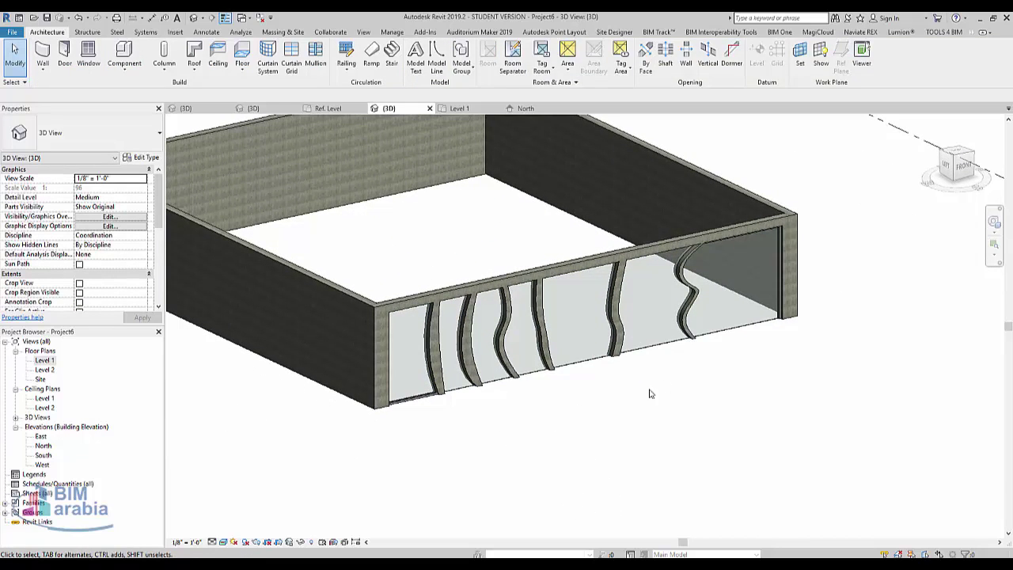
left_click(578, 353)
scroll(589, 316, "up", 5)
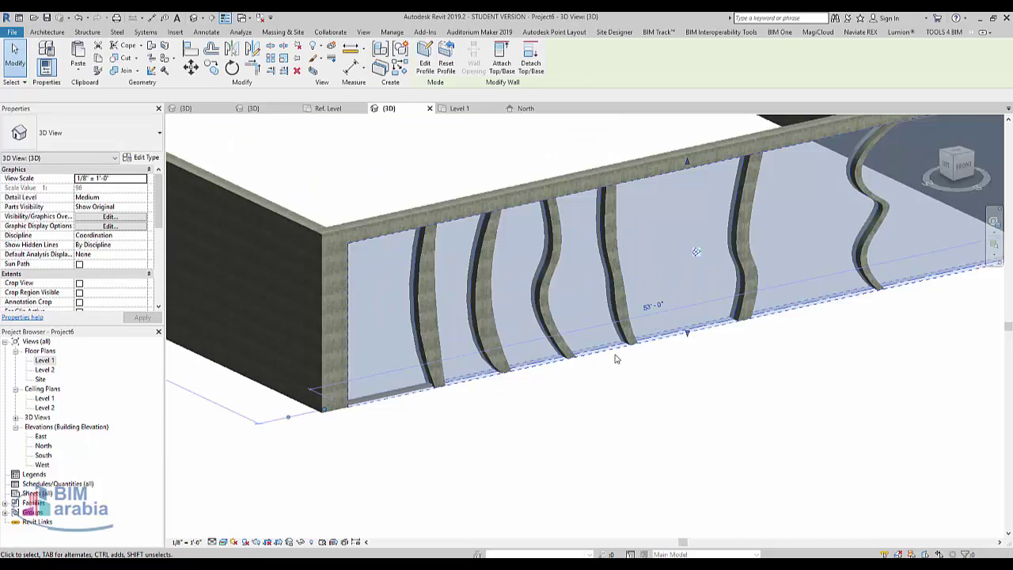
left_click_drag(709, 322, 709, 319)
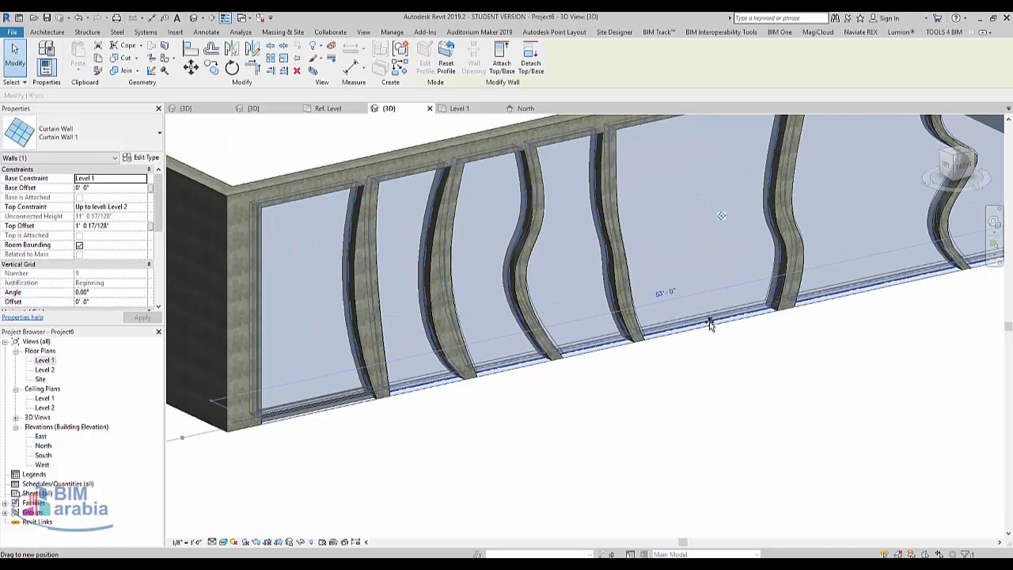
left_click(710, 319)
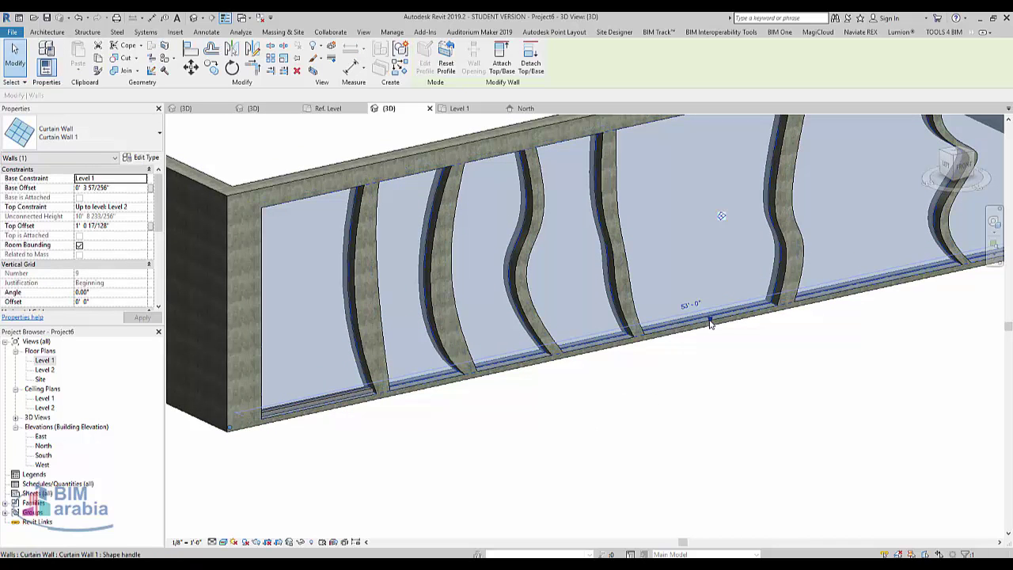
middle_click_drag(710, 319, 645, 429, "shift")
left_click(645, 429)
scroll(511, 429, "down", 3)
middle_click_drag(511, 429, 558, 426, "shift")
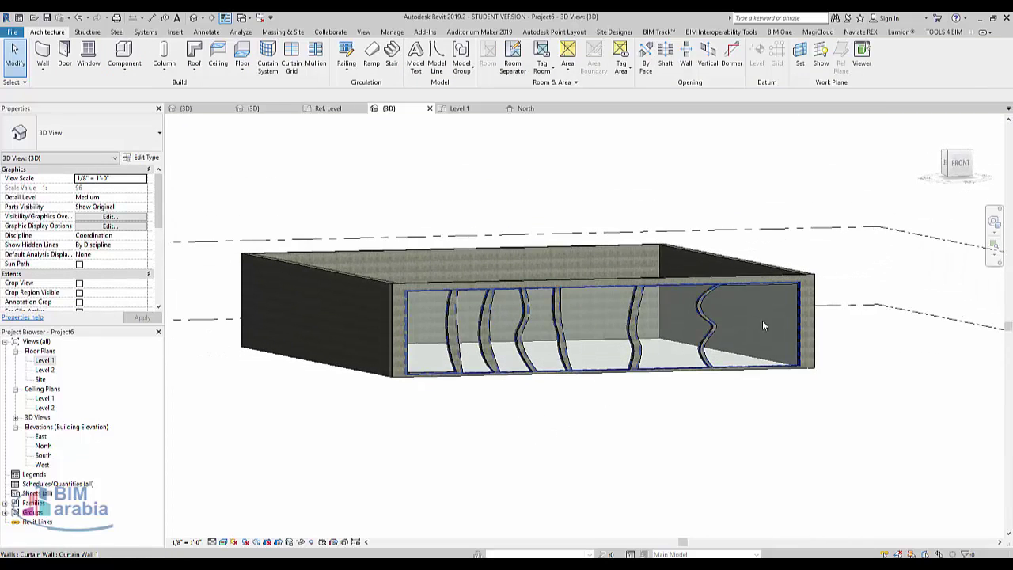